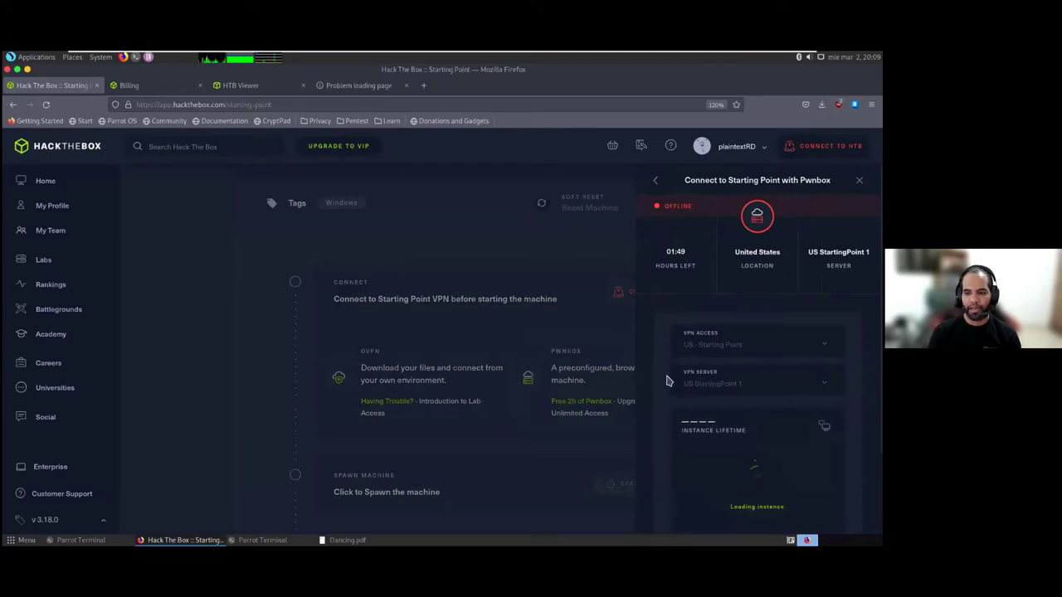
Step: Close the old HTB Viewer tab and the problem loading page tab while the Pwnbox instance loads
scroll(671, 380, "down", 1)
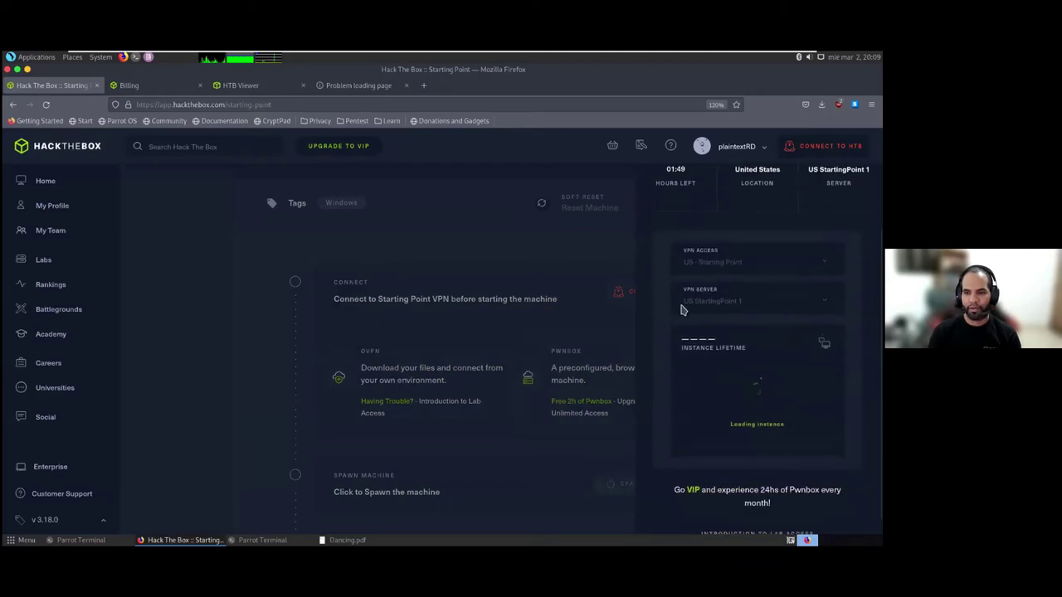
scroll(756, 348, "down", 1)
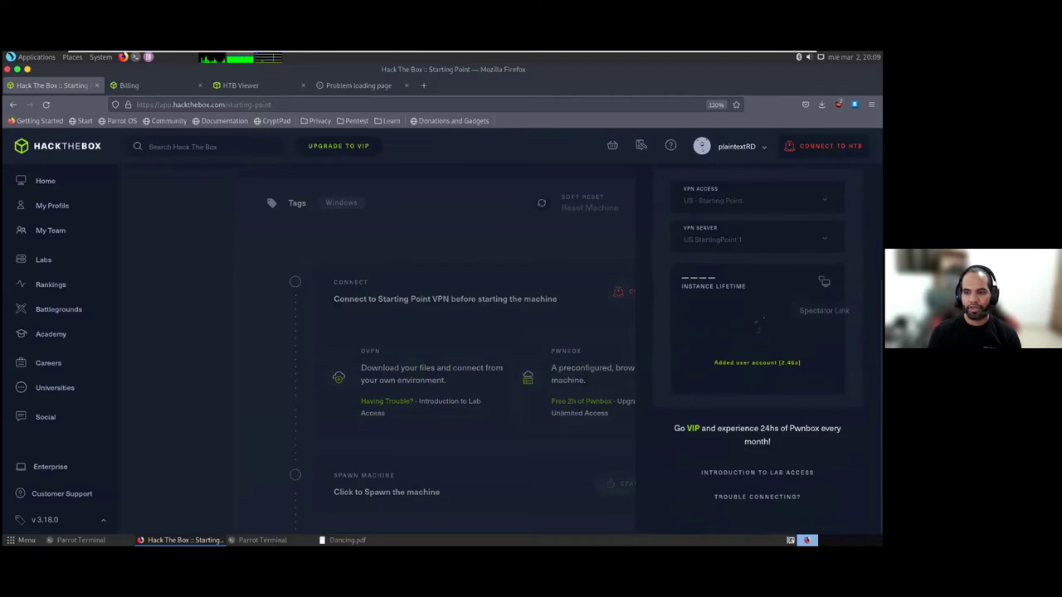
left_click(303, 85)
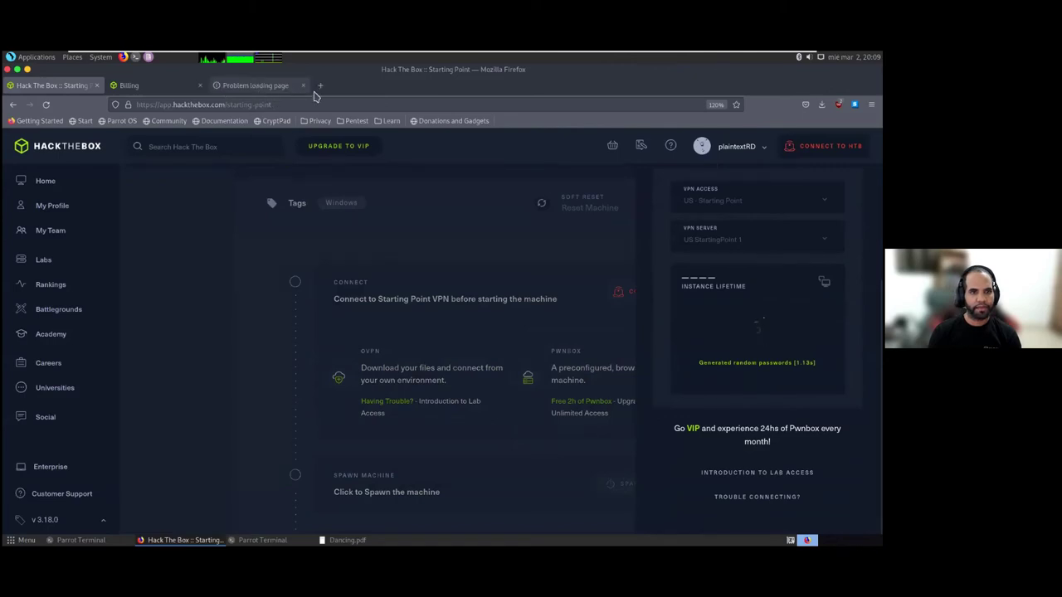
left_click(303, 86)
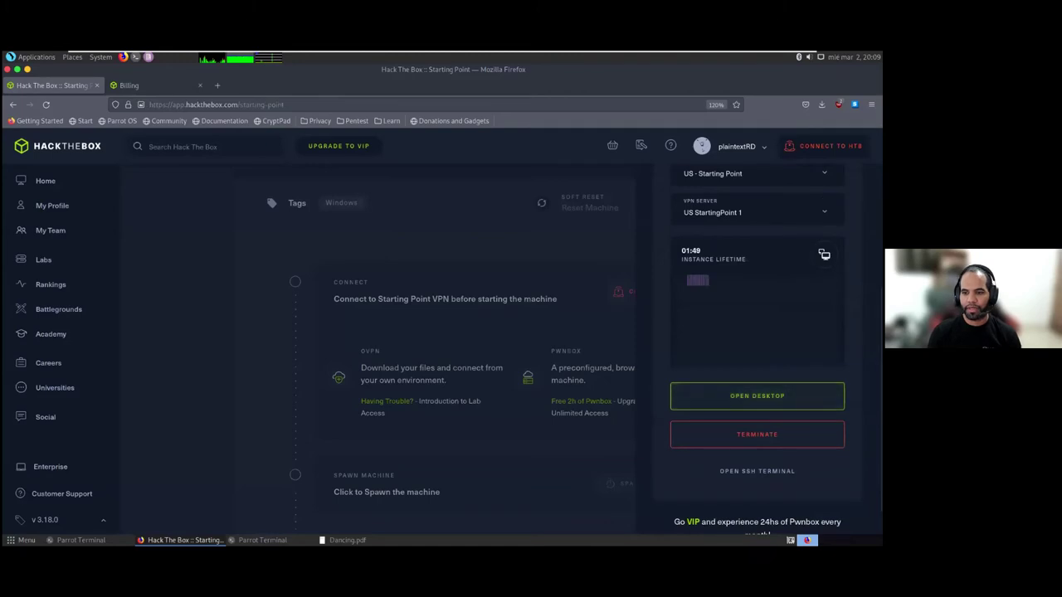
Step: Open the Pwnbox desktop in its own tab, and return to the Starting Point page with the connection panel closed
left_click(757, 396)
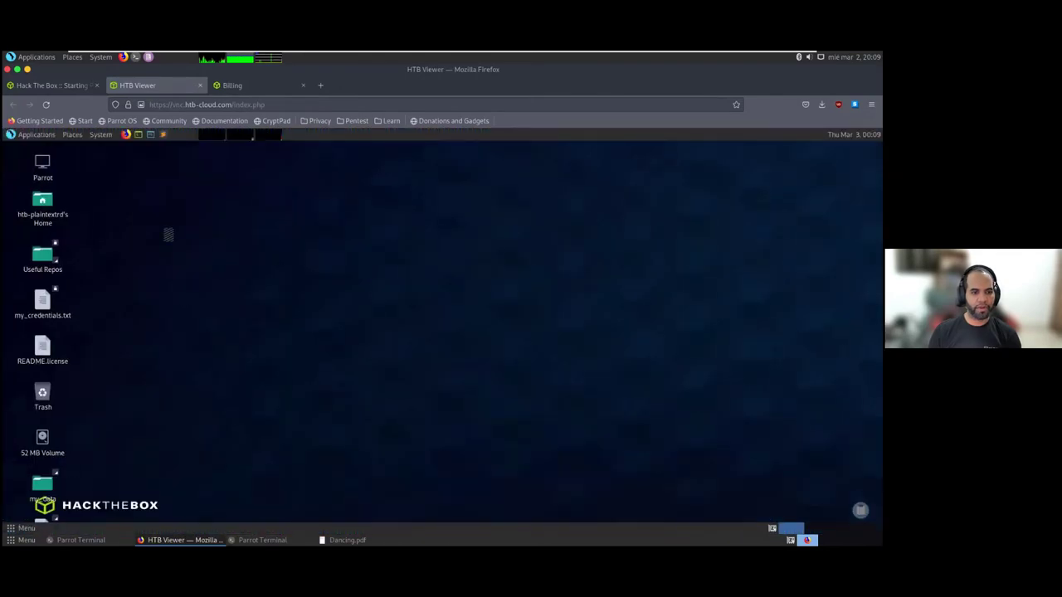
left_click(73, 86)
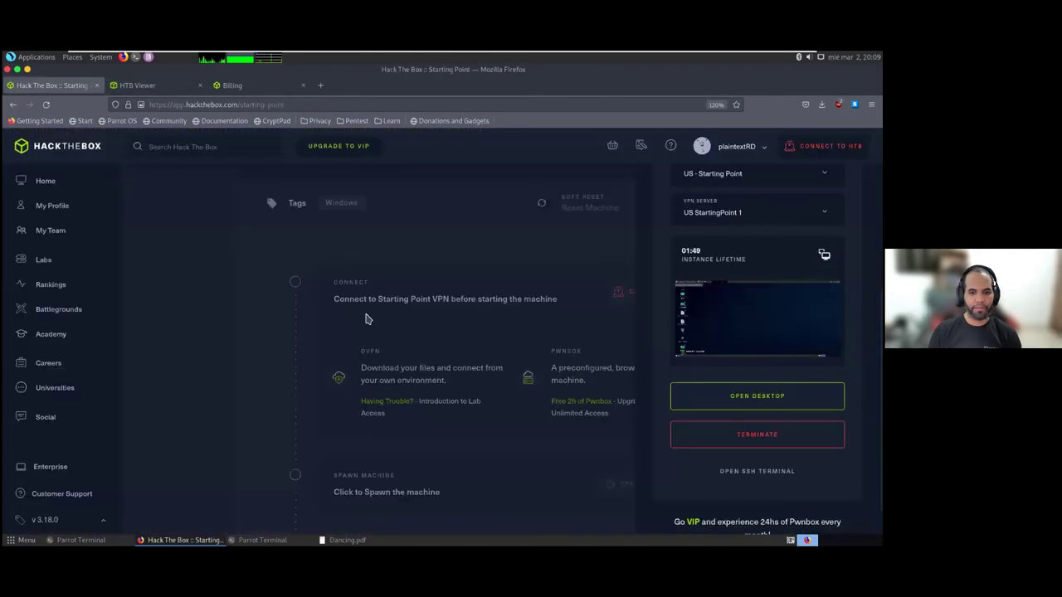
left_click(463, 240)
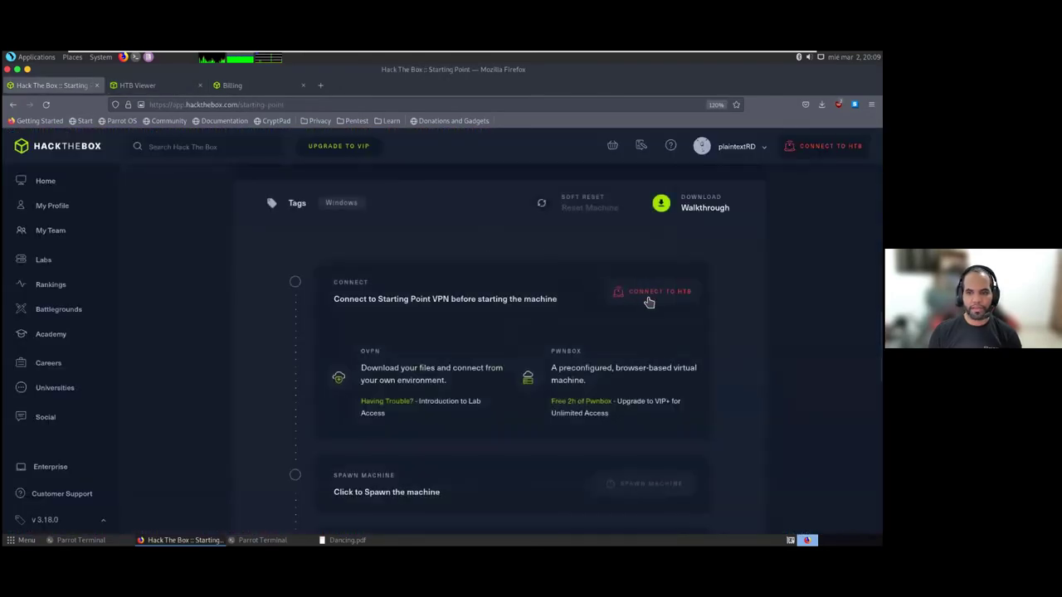
Step: Check the Starting Point connection options and the status of the Pwnbox connection
scroll(615, 303, "down", 4)
scroll(639, 280, "up", 2)
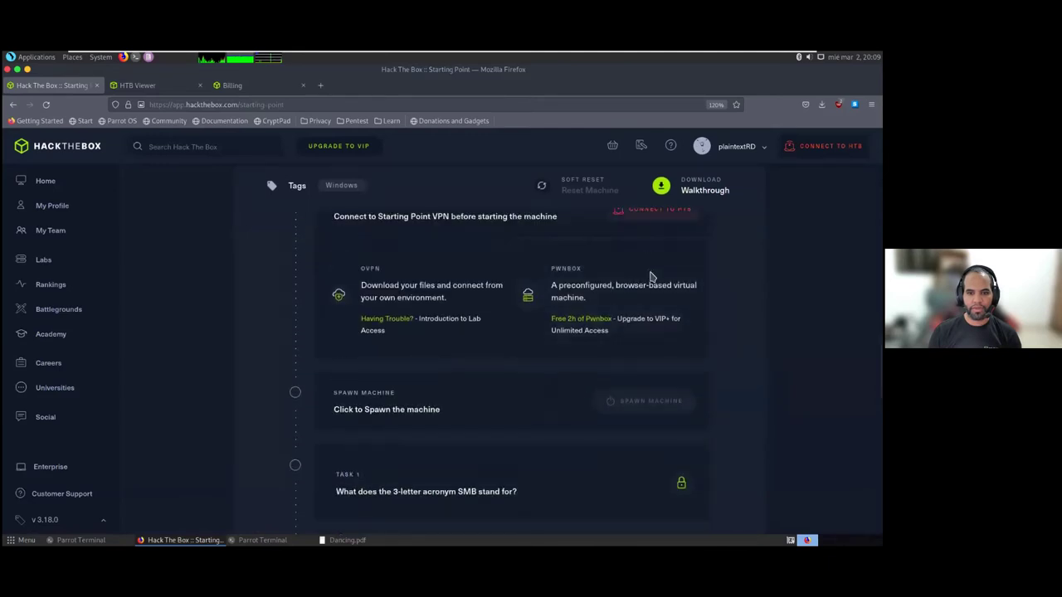
scroll(651, 274, "up", 2)
left_click(649, 300)
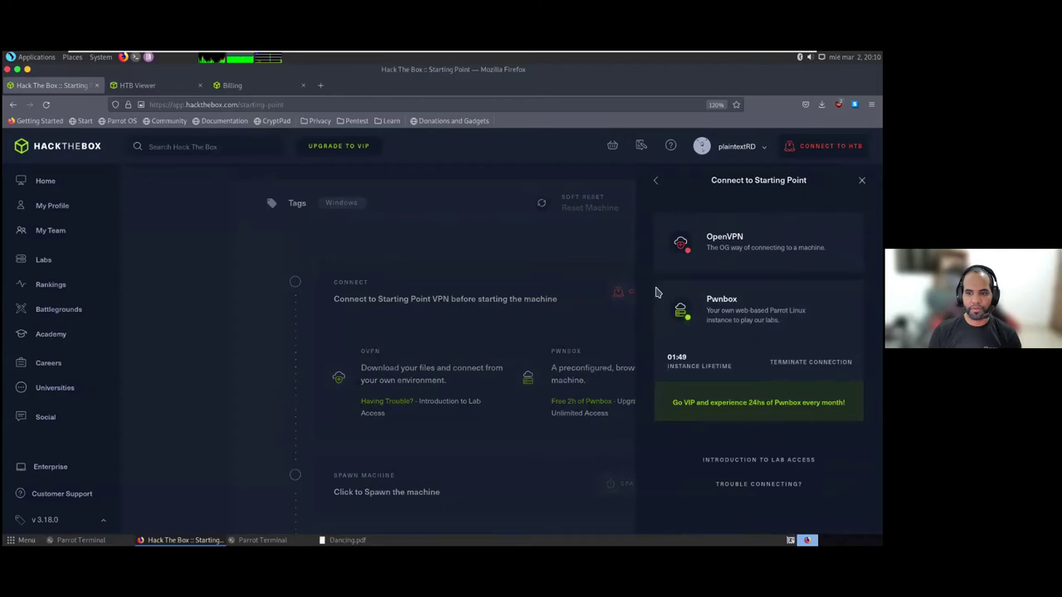
left_click(470, 431)
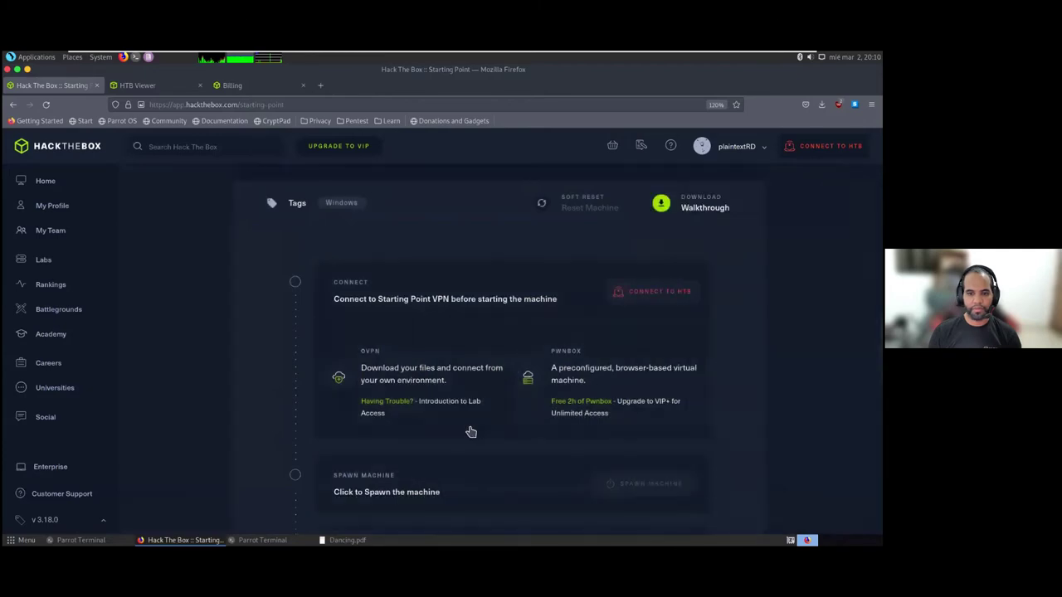
left_click(659, 293)
left_click(656, 181)
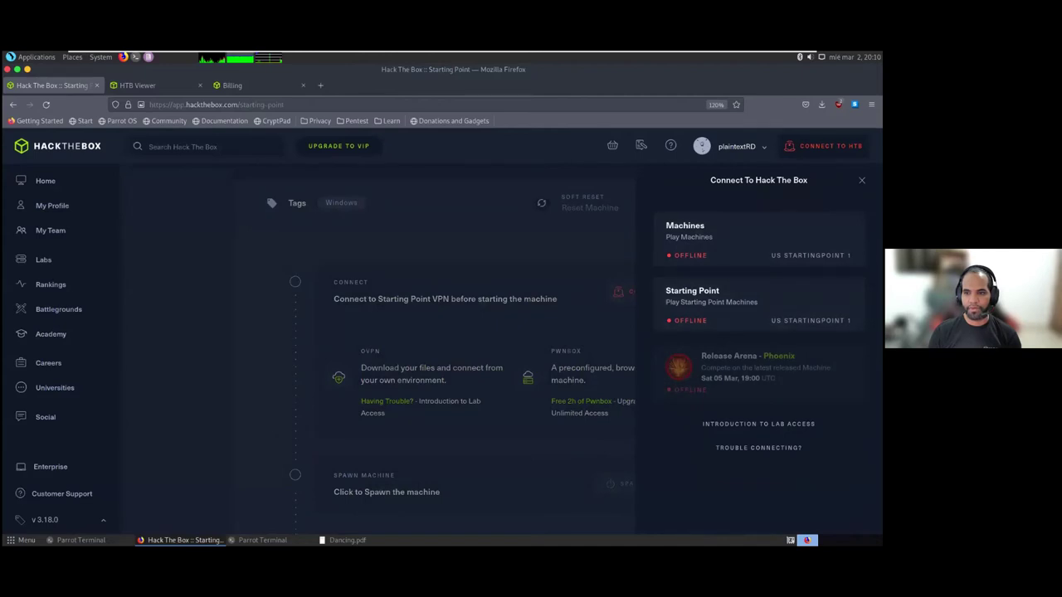
left_click(695, 295)
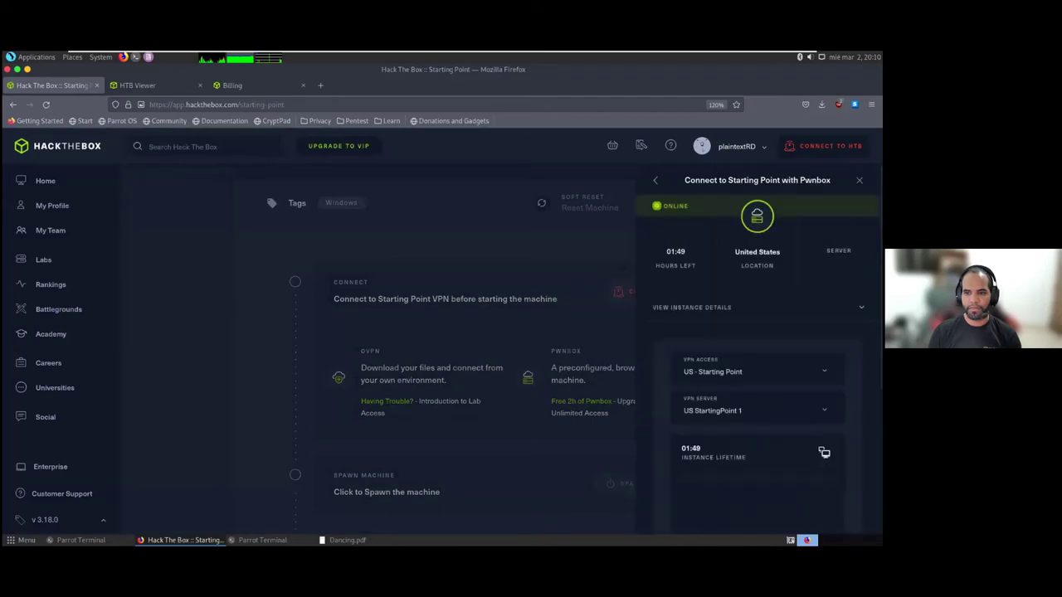
left_click(859, 180)
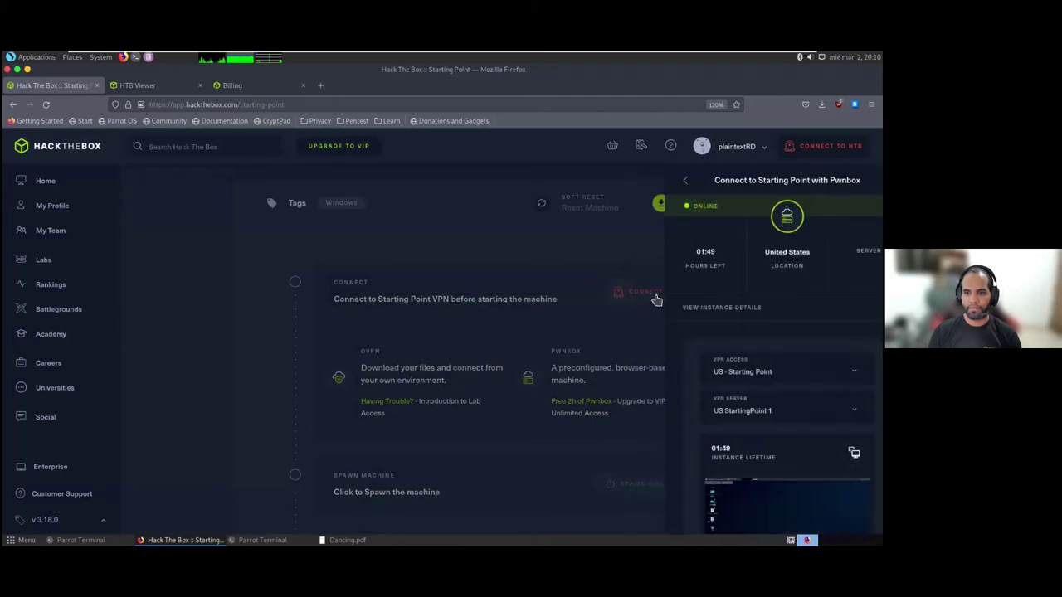
left_click(642, 305)
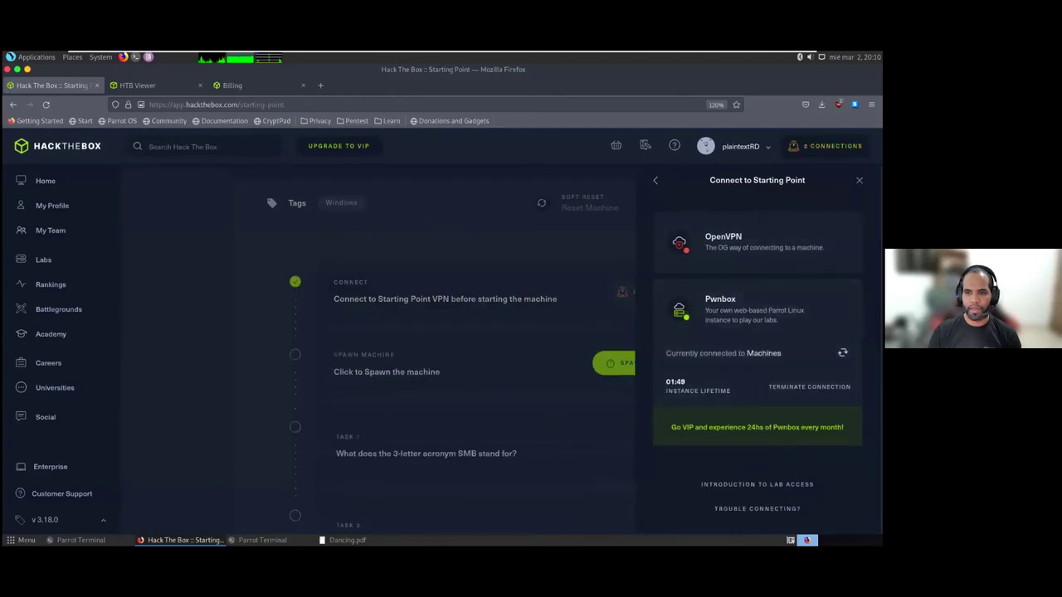
Step: Dismiss the connection panel and spawn the Dancing machine
left_click(631, 296)
scroll(689, 324, "down", 1)
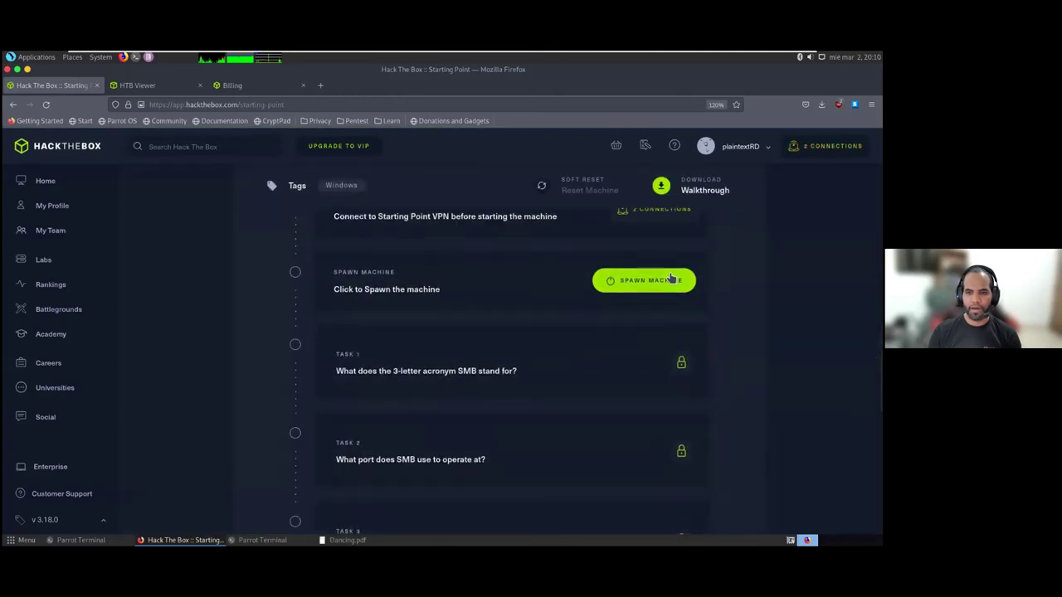
left_click(671, 286)
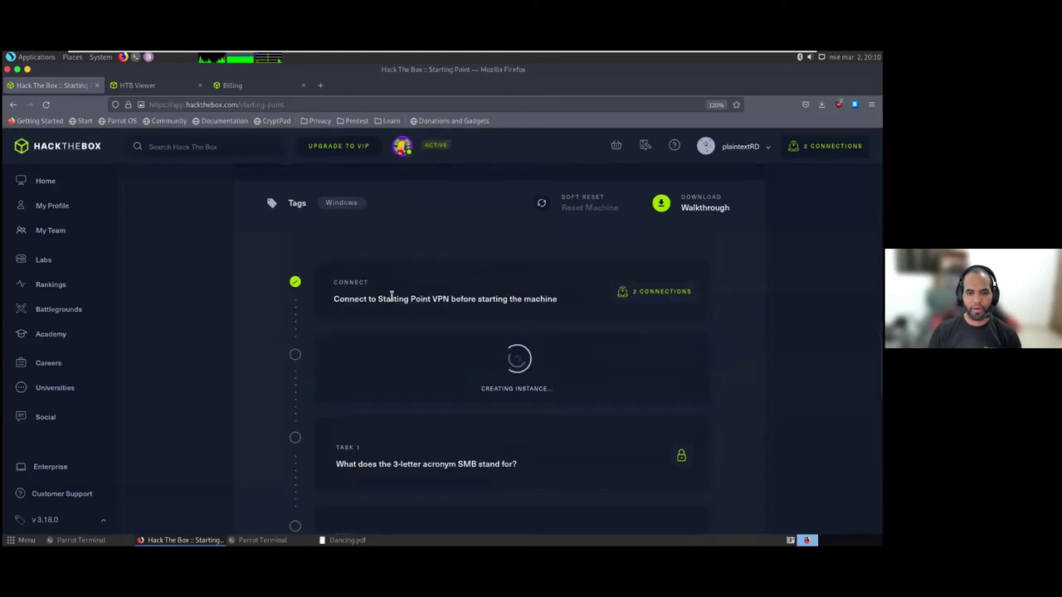
Step: Examine the Dancing machine's Windows tag, instance status, target IP address and SMB task questions
scroll(387, 291, "up", 1)
double_click(341, 285)
scroll(461, 373, "down", 1)
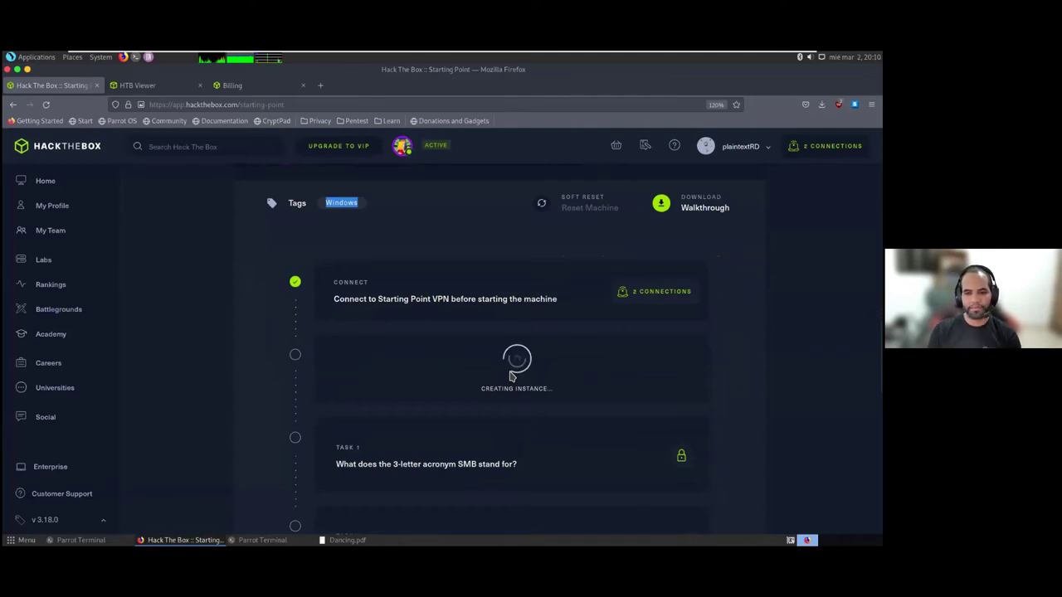
scroll(509, 387, "down", 2)
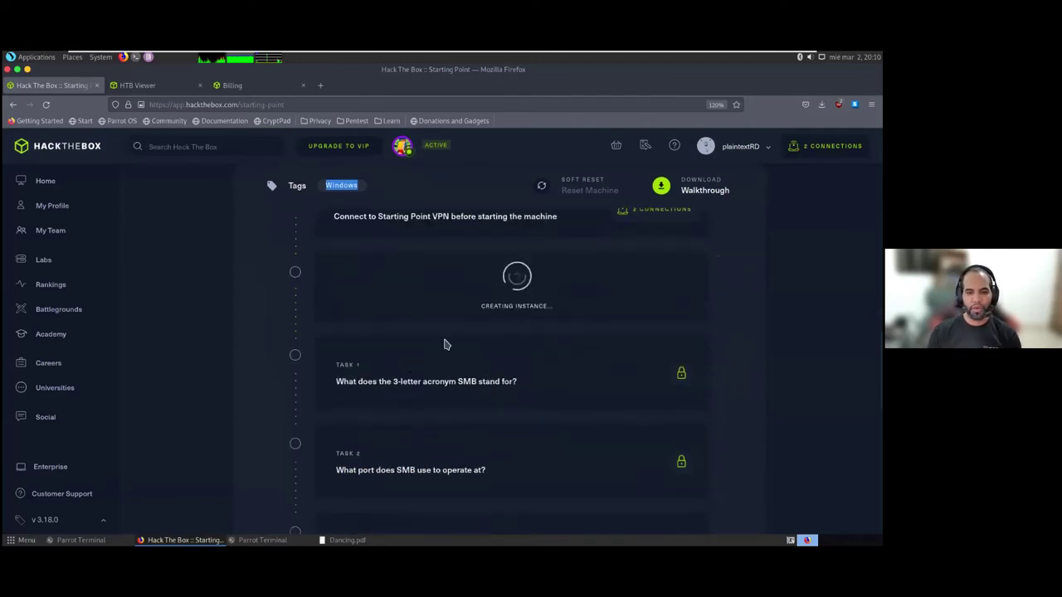
scroll(444, 332, "down", 2)
scroll(473, 307, "up", 2)
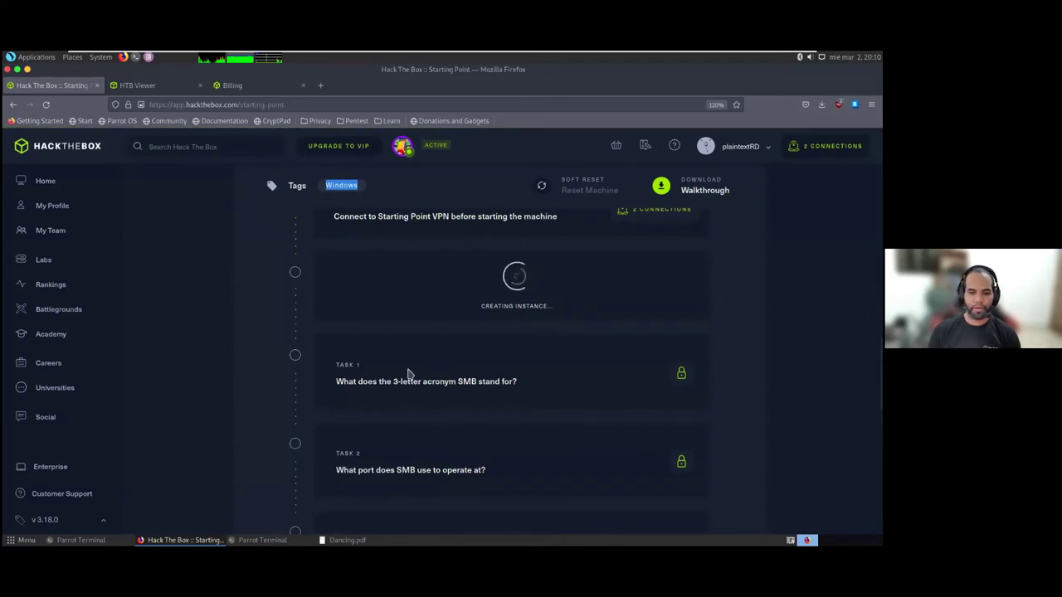
scroll(465, 385, "up", 2)
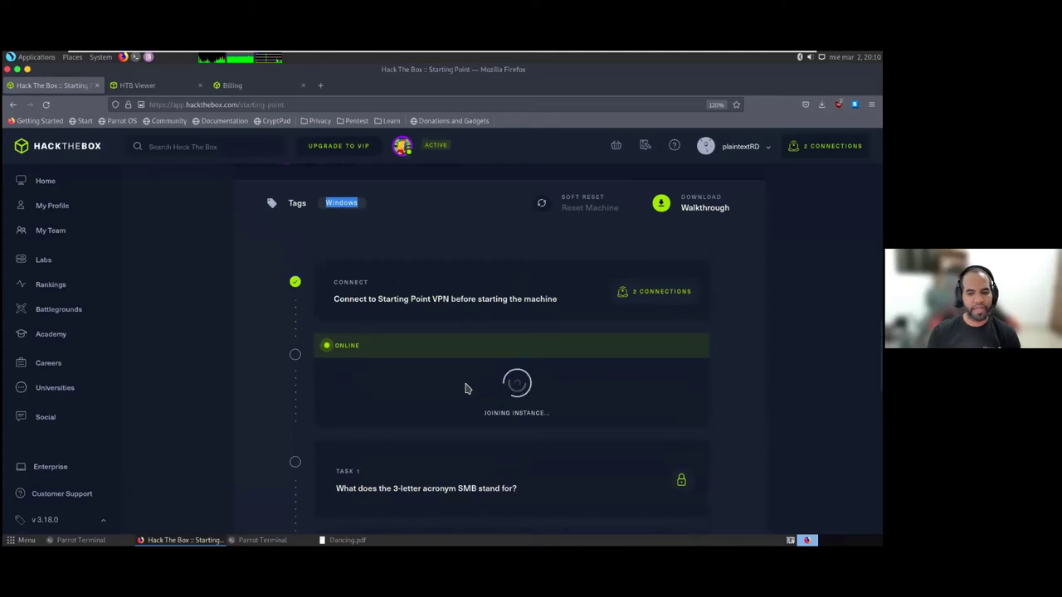
scroll(453, 397, "down", 2)
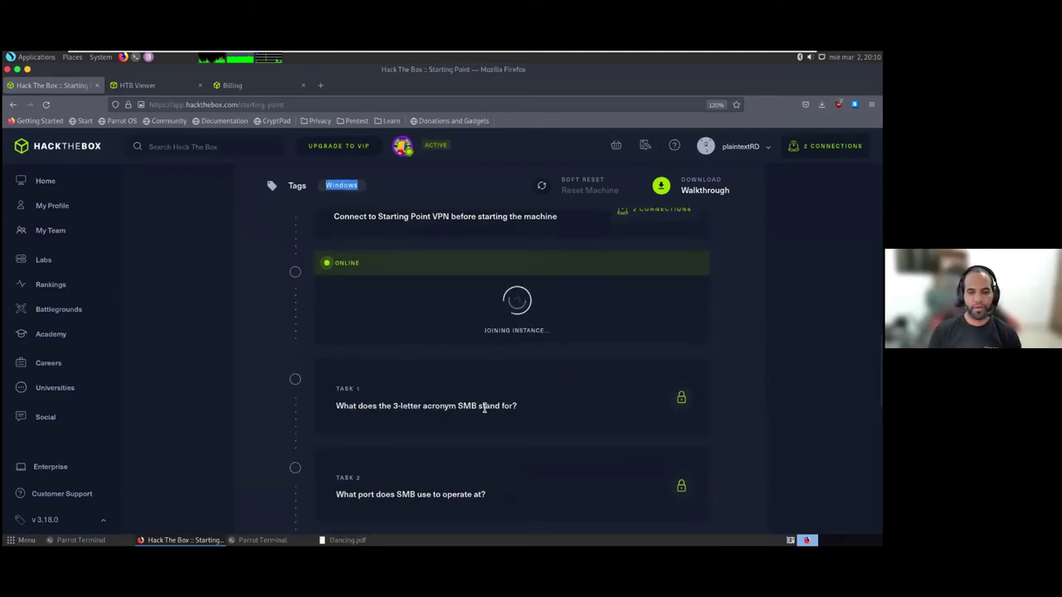
scroll(457, 364, "up", 3)
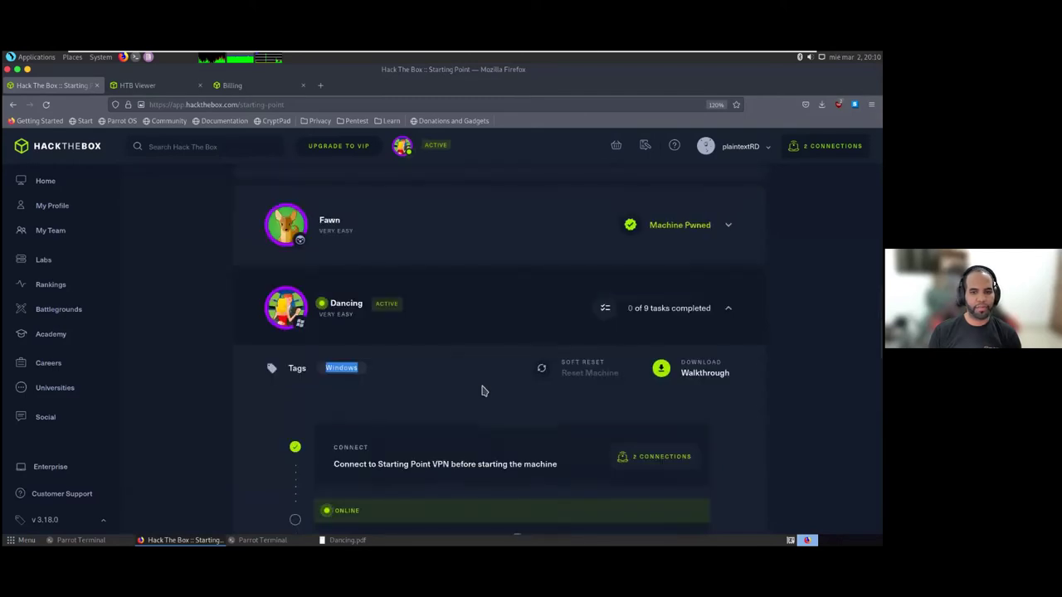
scroll(481, 390, "down", 1)
left_click(280, 426)
scroll(329, 422, "down", 3)
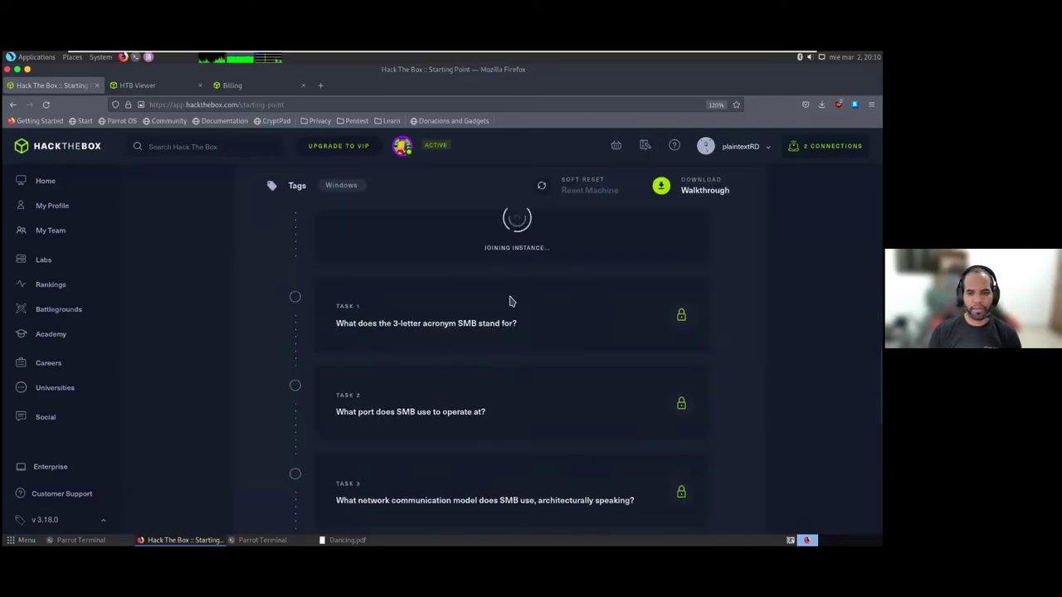
scroll(523, 307, "up", 1)
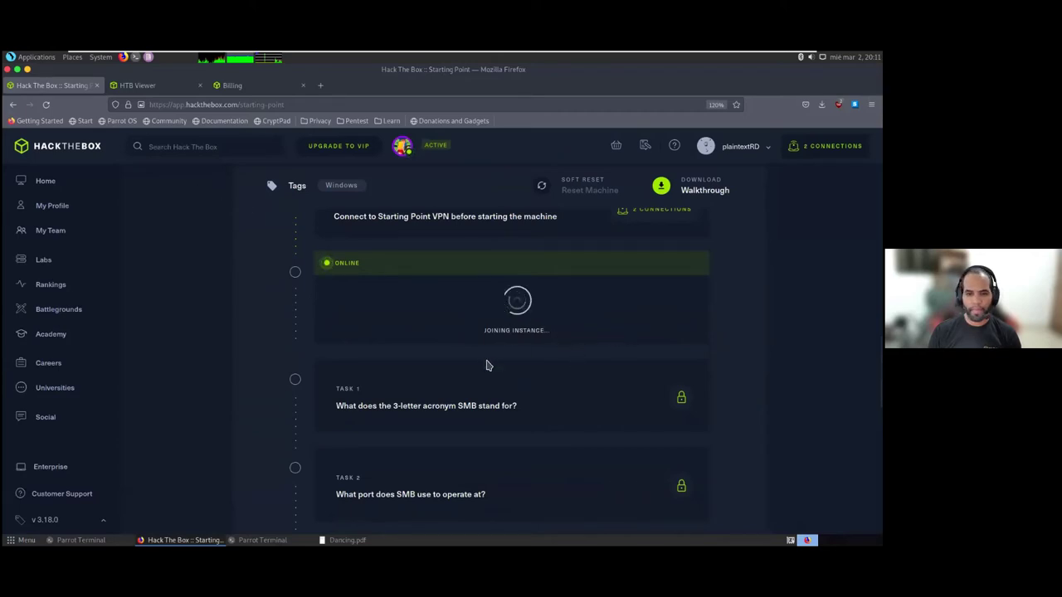
scroll(484, 365, "up", 1)
scroll(395, 324, "down", 1)
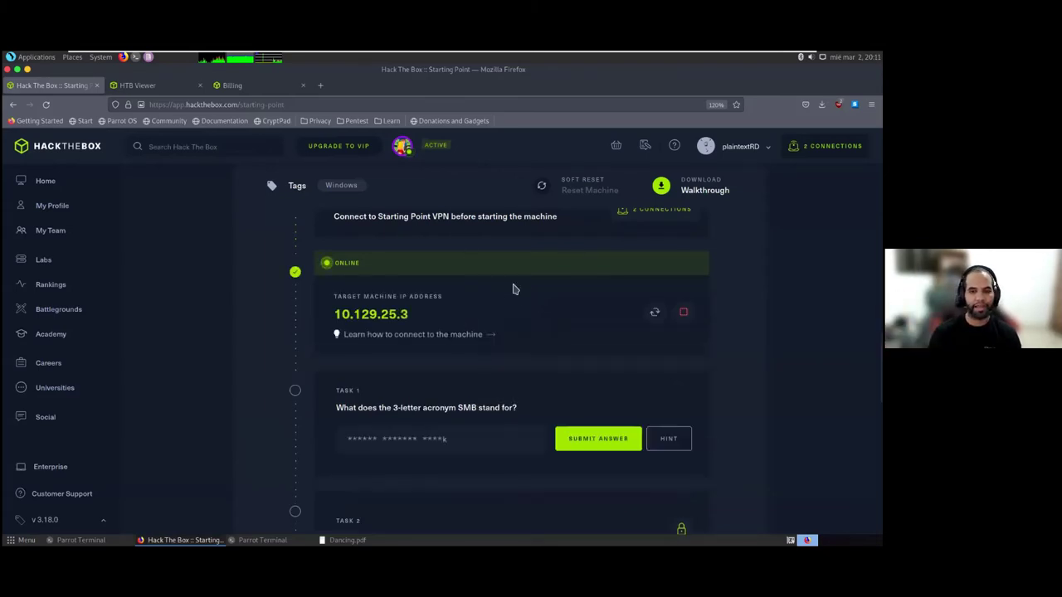
scroll(555, 320, "up", 1)
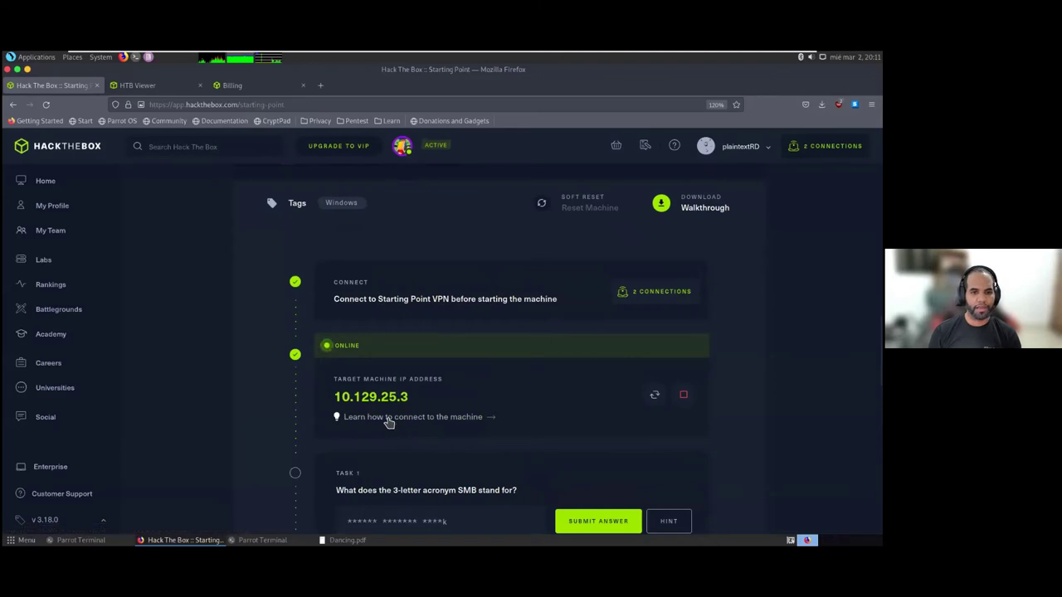
scroll(386, 415, "down", 2)
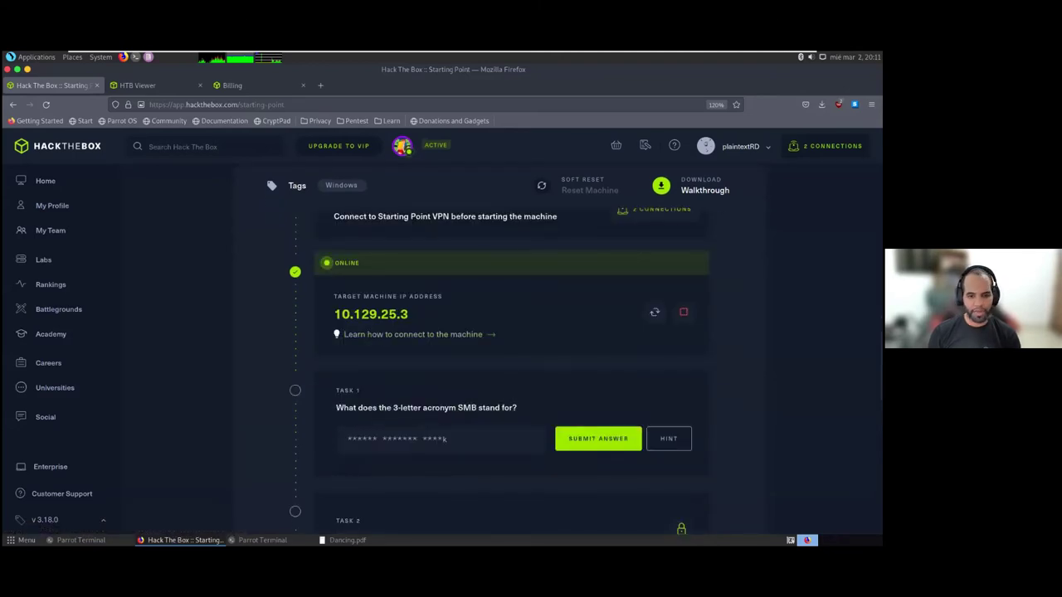
Step: Copy the phrase "Server Message Block" from the Introduction of the Dancing.pdf write-up to answer the SMB acronym question
left_click(345, 540)
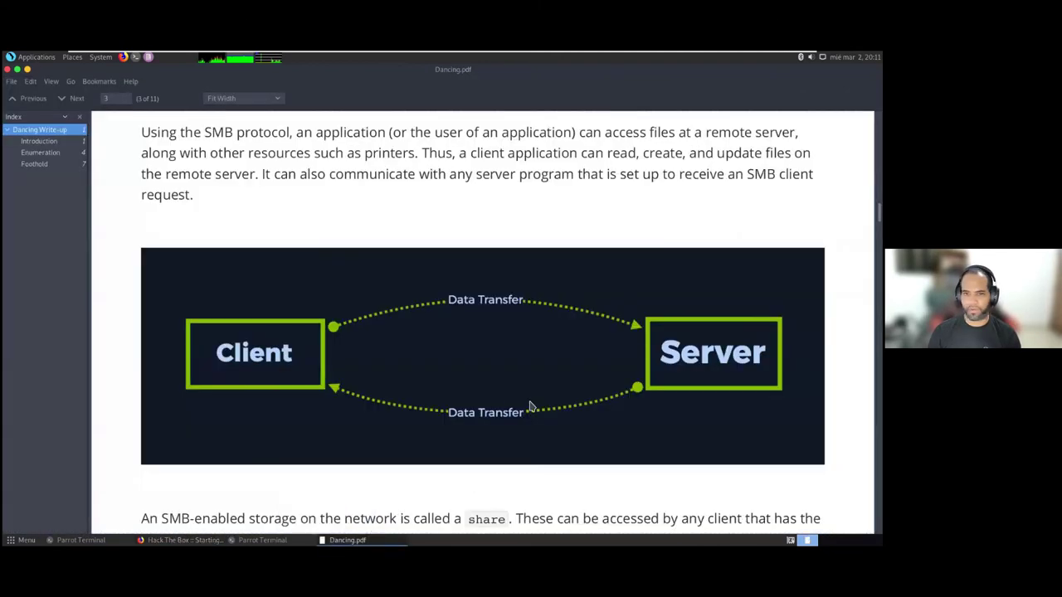
scroll(457, 366, "up", 5)
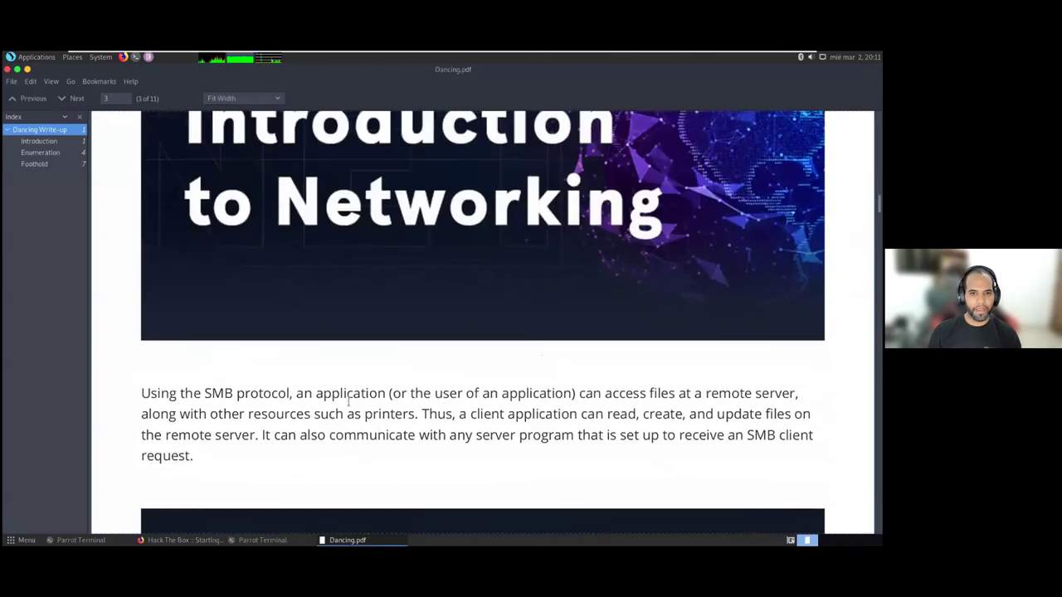
scroll(431, 395, "up", 20)
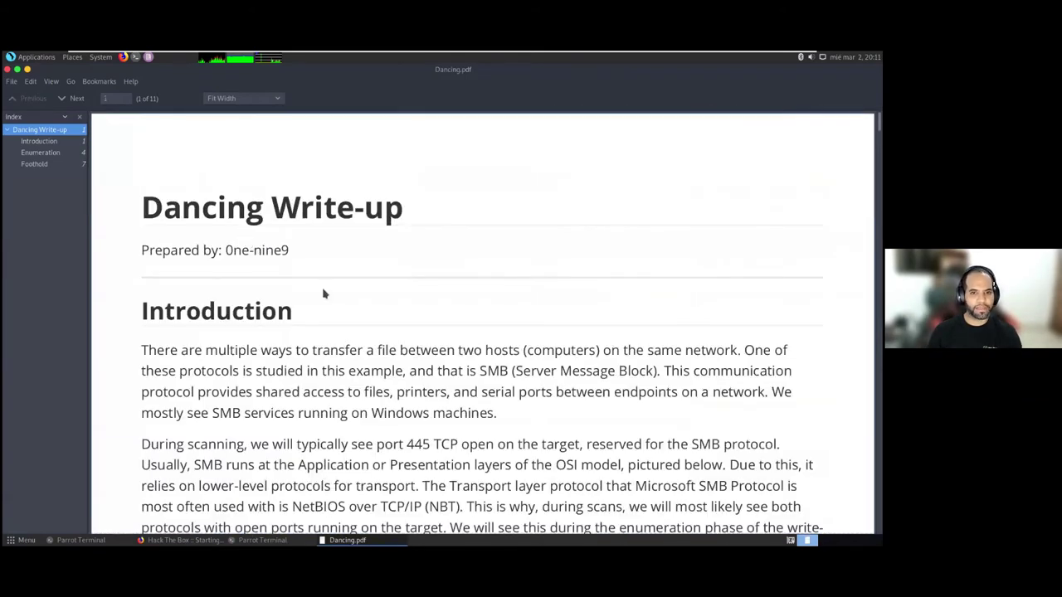
key("alt+Tab")
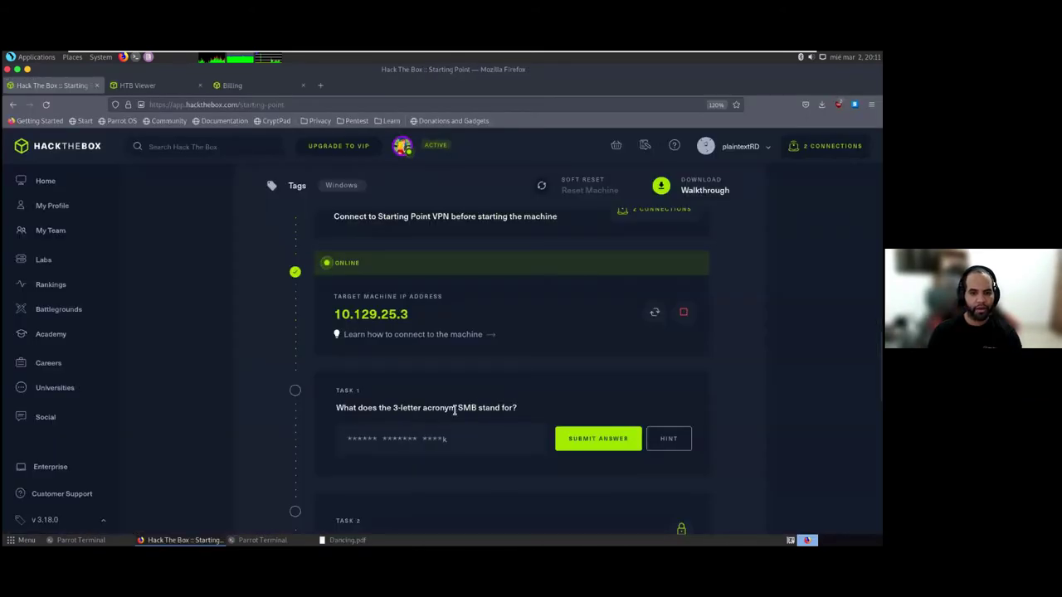
double_click(468, 407)
key("alt+Tab")
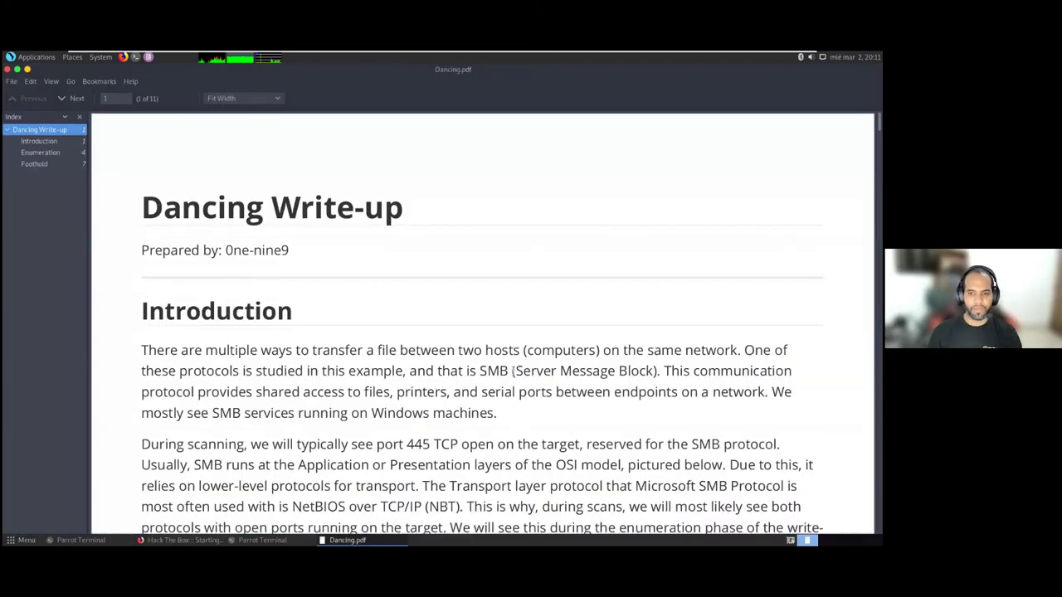
left_click_drag(514, 370, 652, 373)
key("ctrl+c")
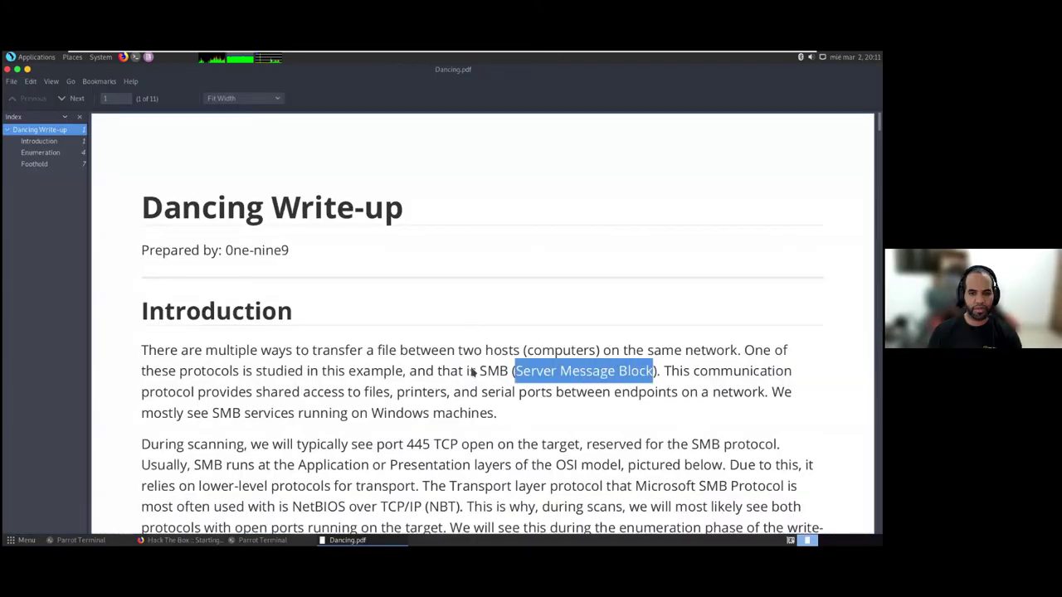
Step: Submit "Server Message Block" as the Task 1 answer on the Hack The Box page and go to Task 2
key("alt+Tab")
left_click(451, 433)
key("ctrl+v")
left_click(621, 444)
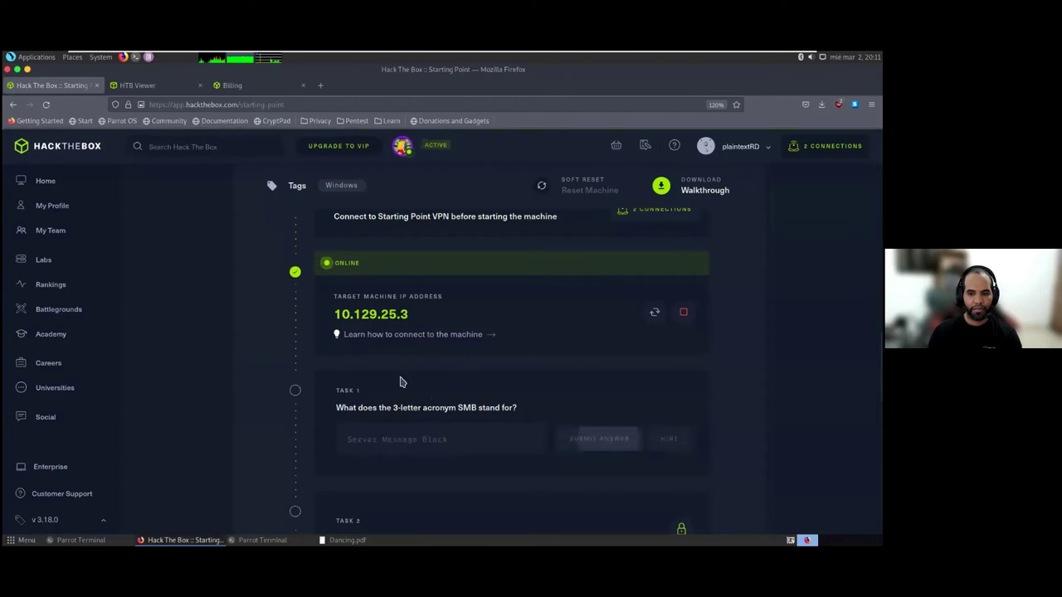
scroll(407, 375, "down", 4)
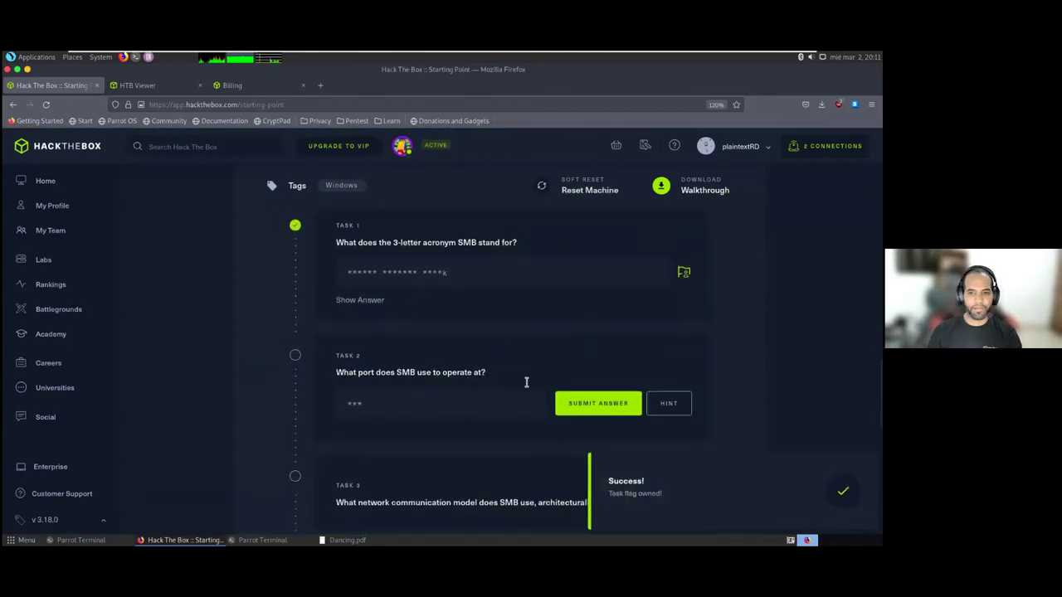
Step: Copy the SMB port number 445 from the Introduction of Dancing.pdf and submit it as the Task 2 answer on Hack The Box
key("alt+Tab")
double_click(419, 444)
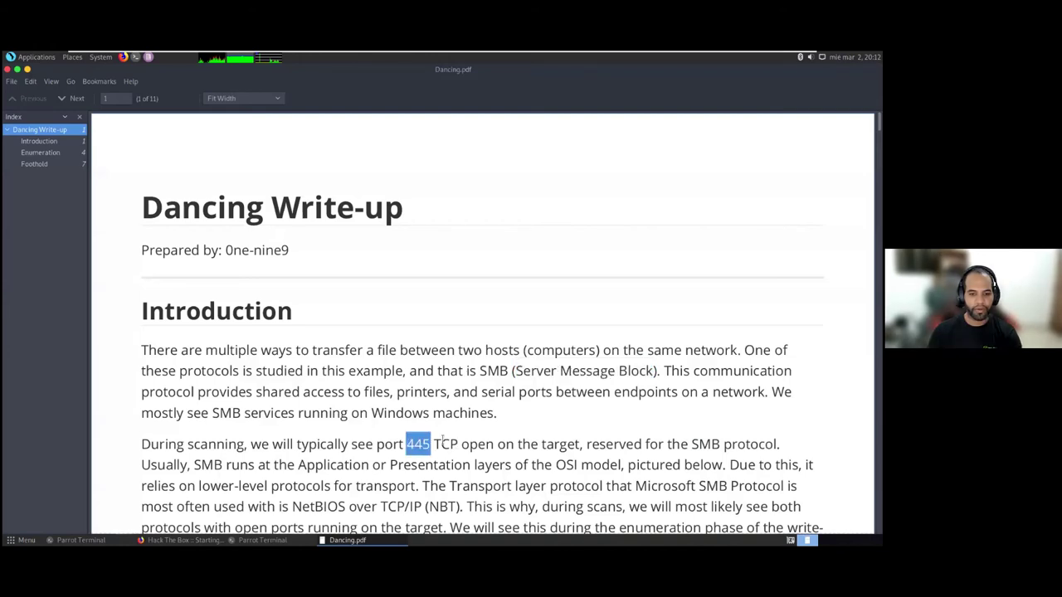
key("alt+Tab")
left_click(384, 403)
key("ctrl+v")
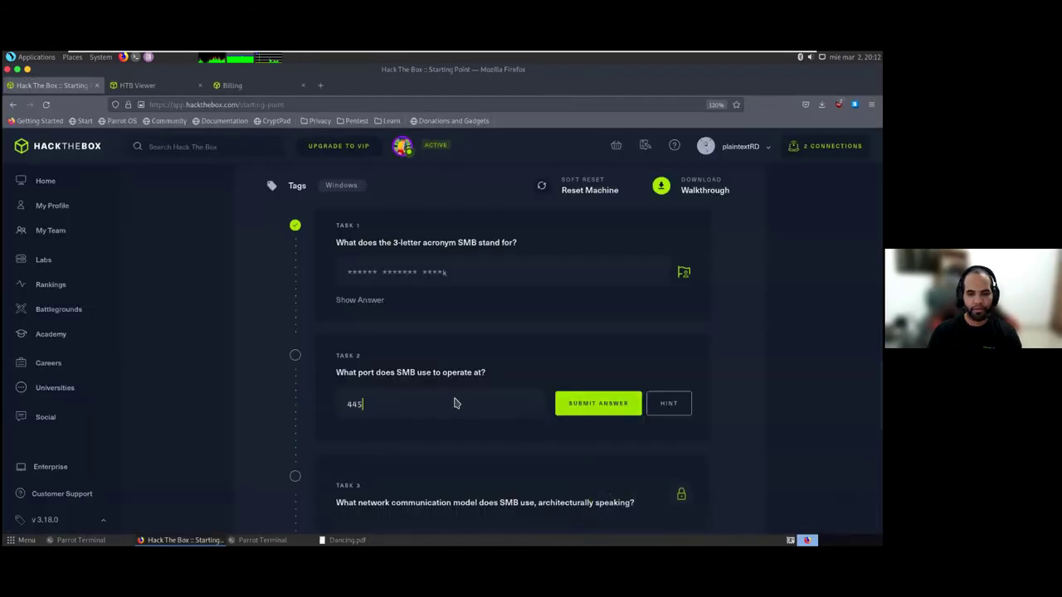
left_click(591, 403)
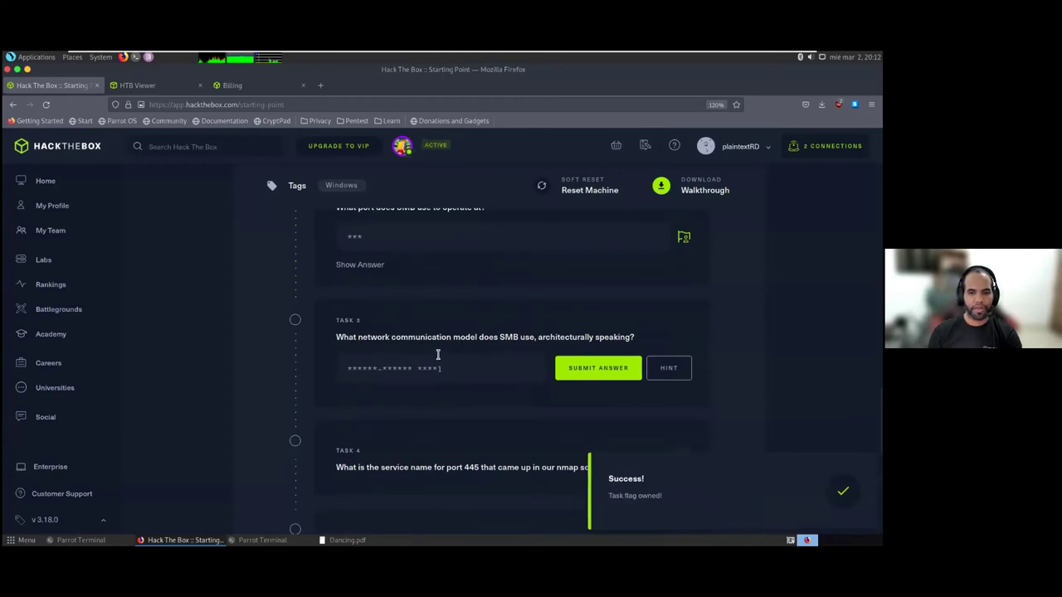
Step: Search the Dancing.pdf write-up for "client" and go through the matches for the network communication model asked for in Task 3
key("alt+Tab")
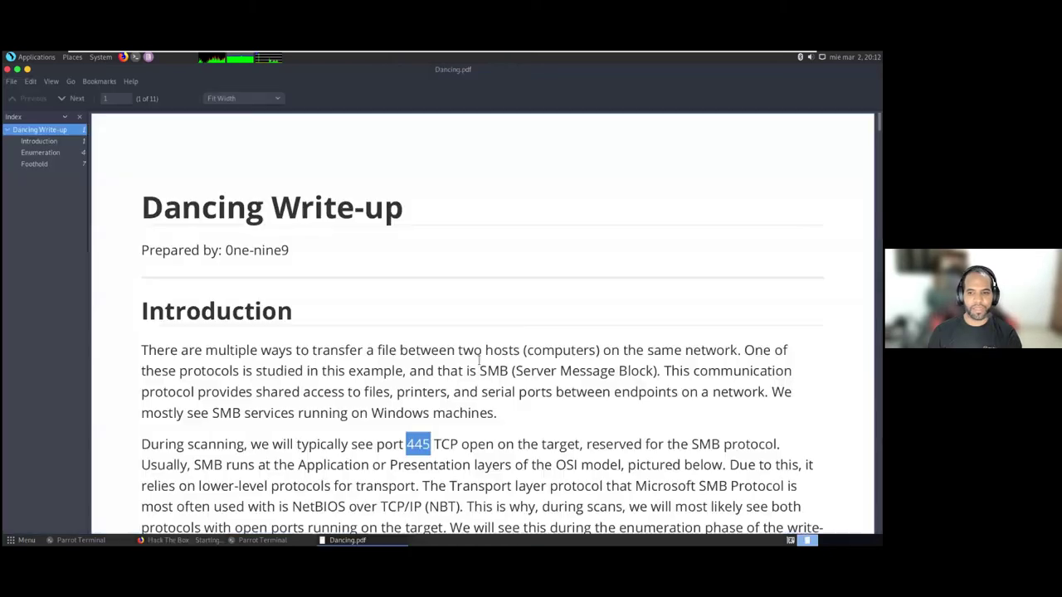
scroll(498, 356, "down", 10)
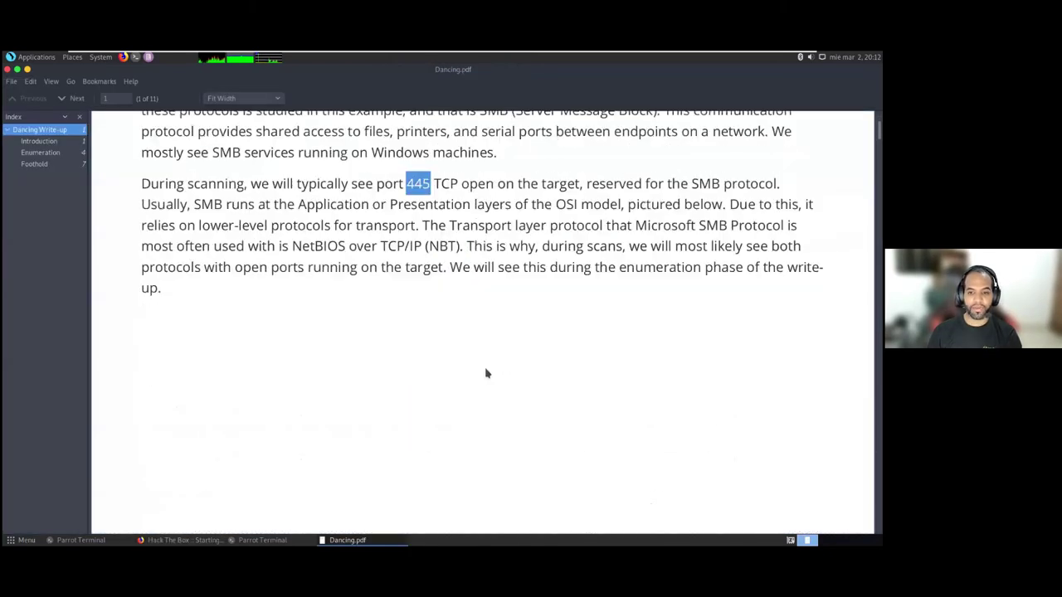
scroll(482, 375, "down", 15)
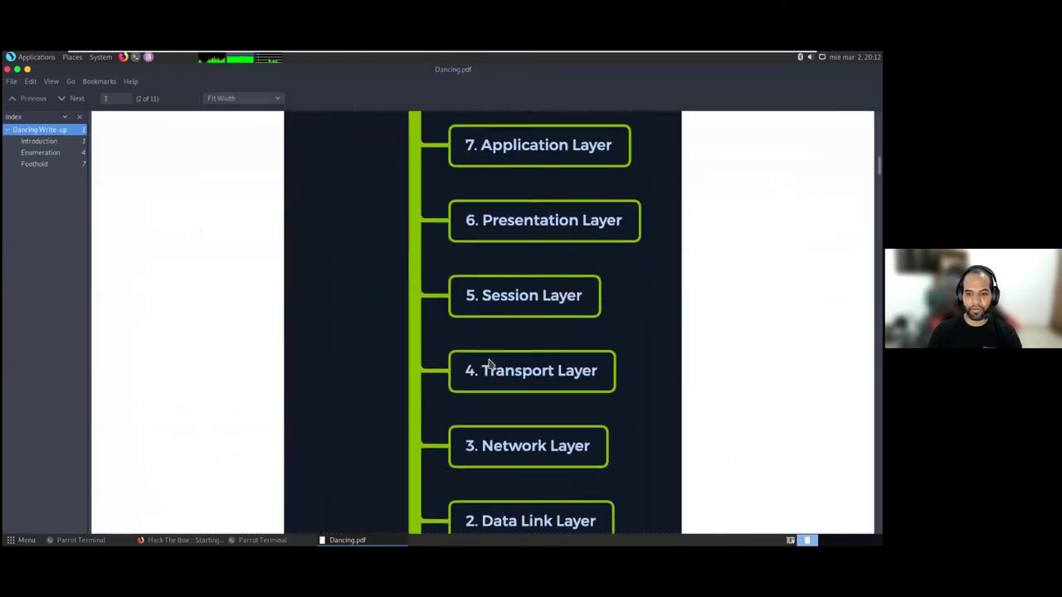
scroll(546, 349, "down", 10)
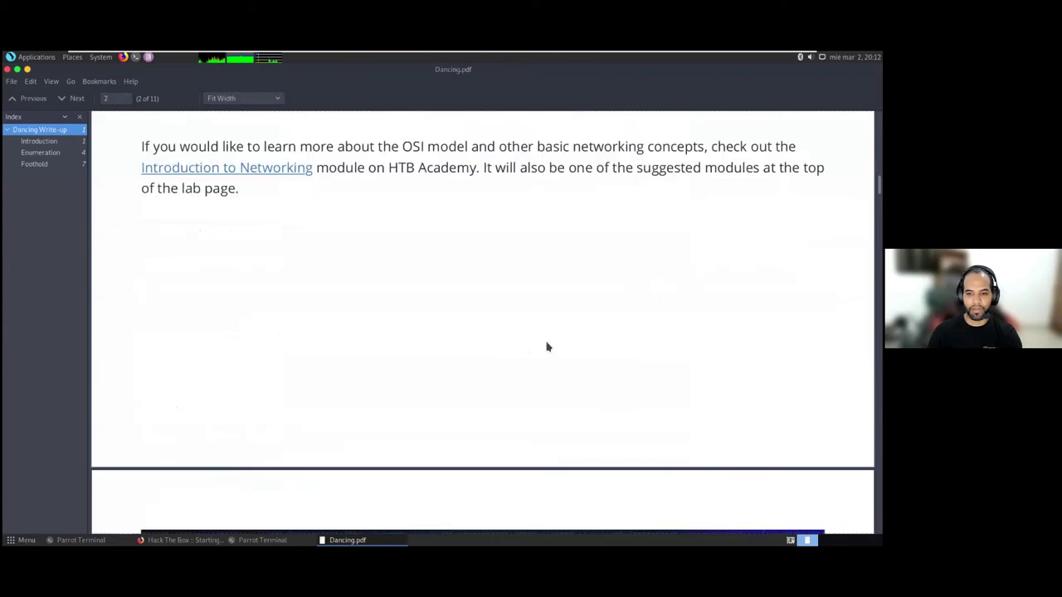
scroll(537, 351, "down", 3)
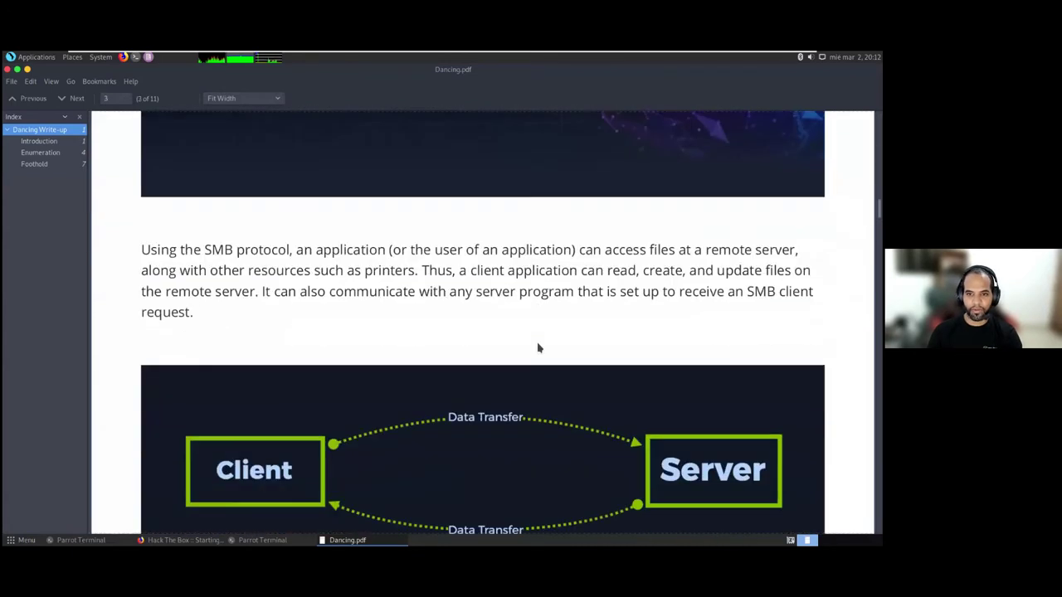
key("ctrl+f")
type("client")
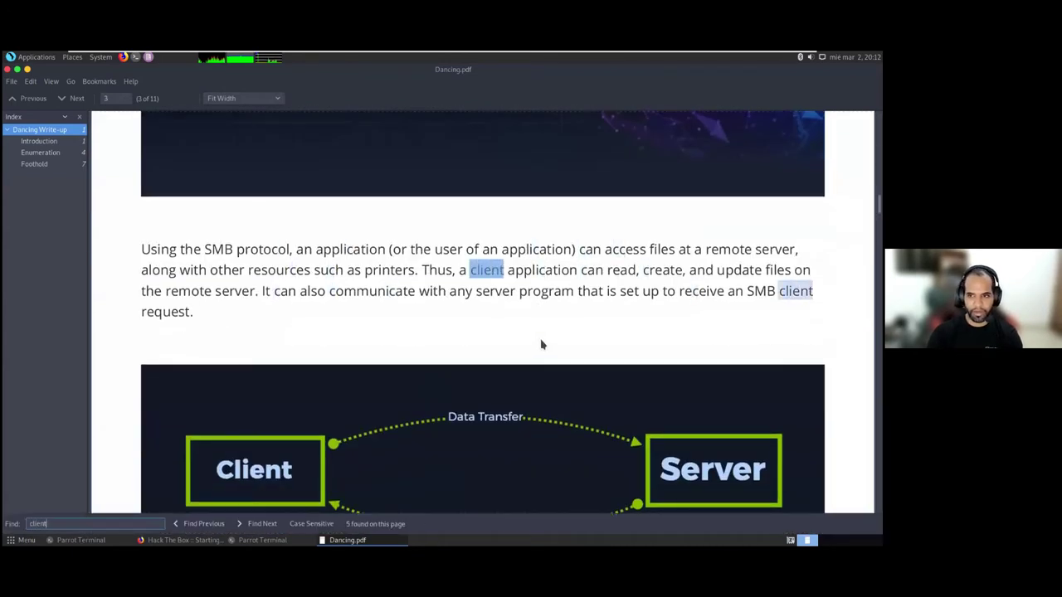
key("Return")
key("Return")
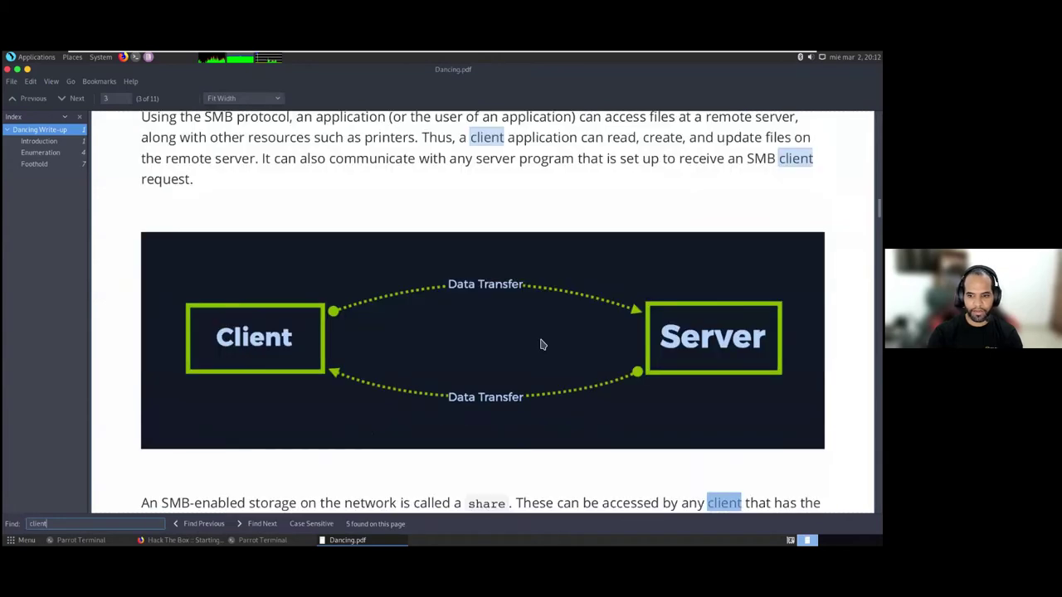
scroll(541, 344, "down", 2)
key("Return")
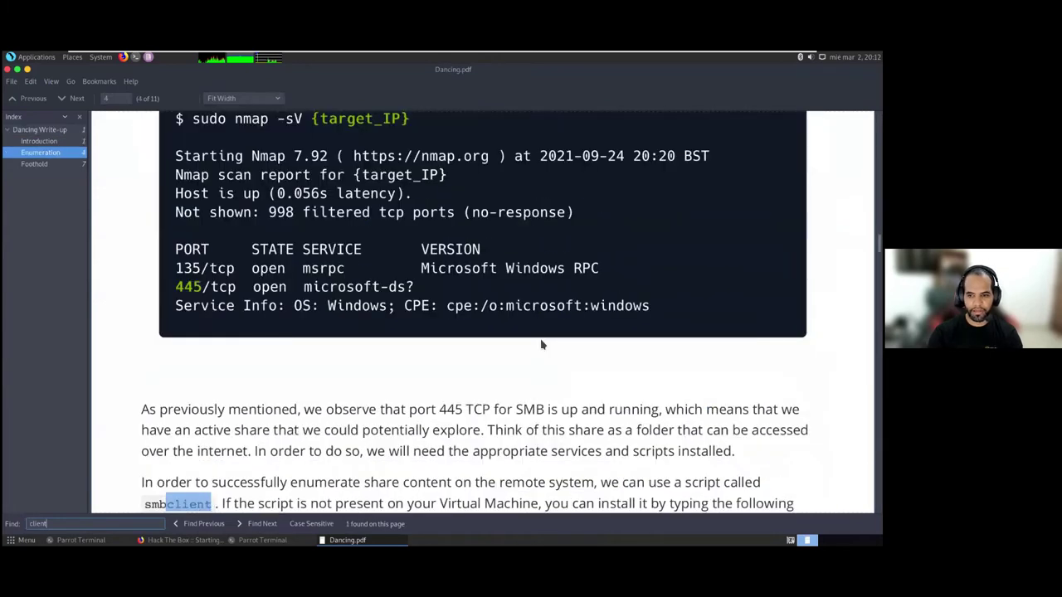
key("Return")
key("Return")
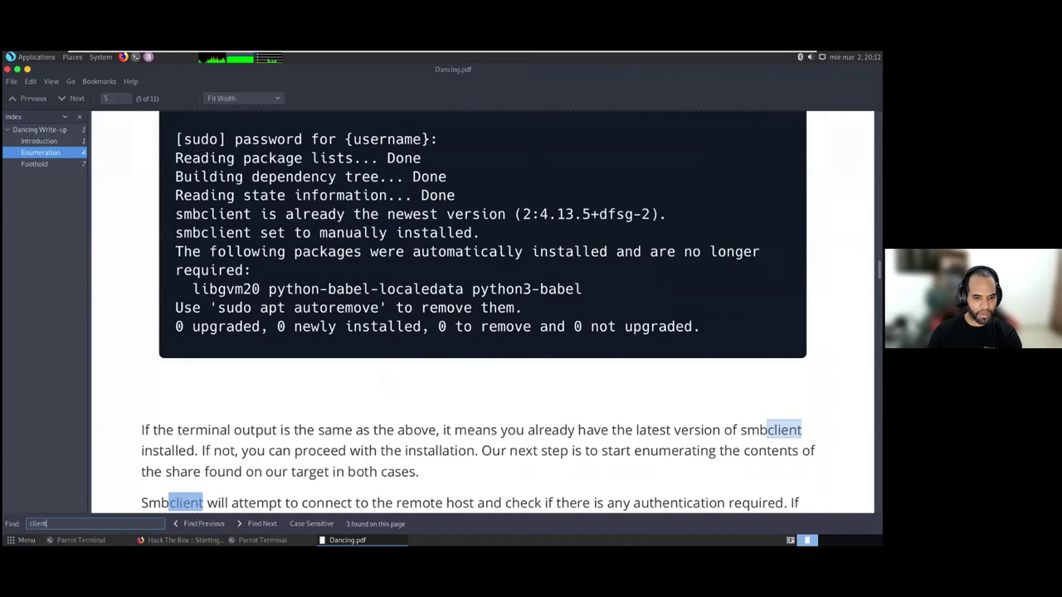
Step: Go back through the previous "client" matches in Dancing.pdf and examine the text around the Client and Server data transfer diagram
left_click(199, 523)
left_click(199, 524)
left_click(199, 524)
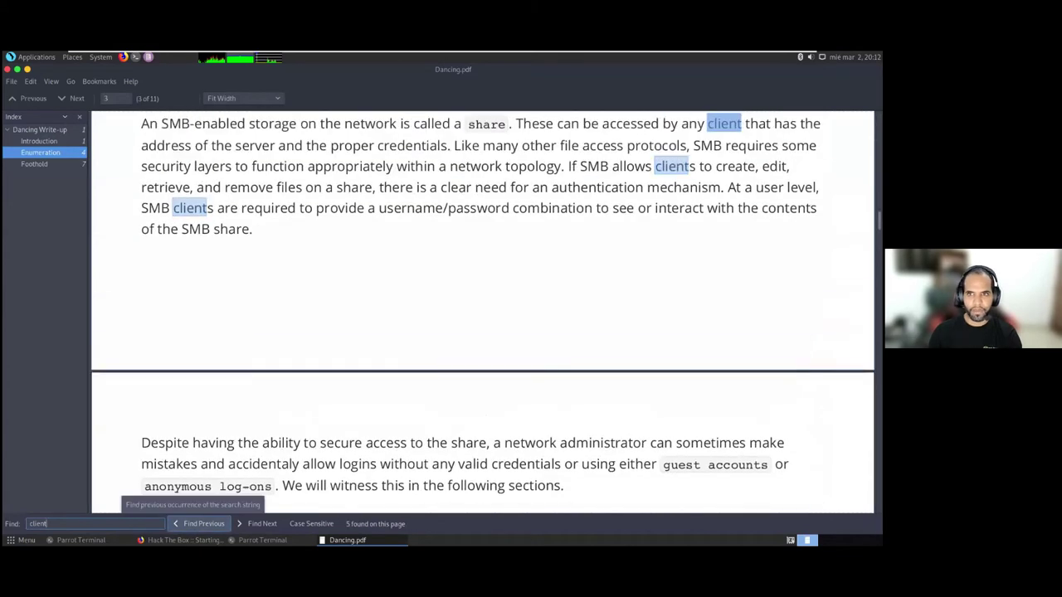
left_click(199, 524)
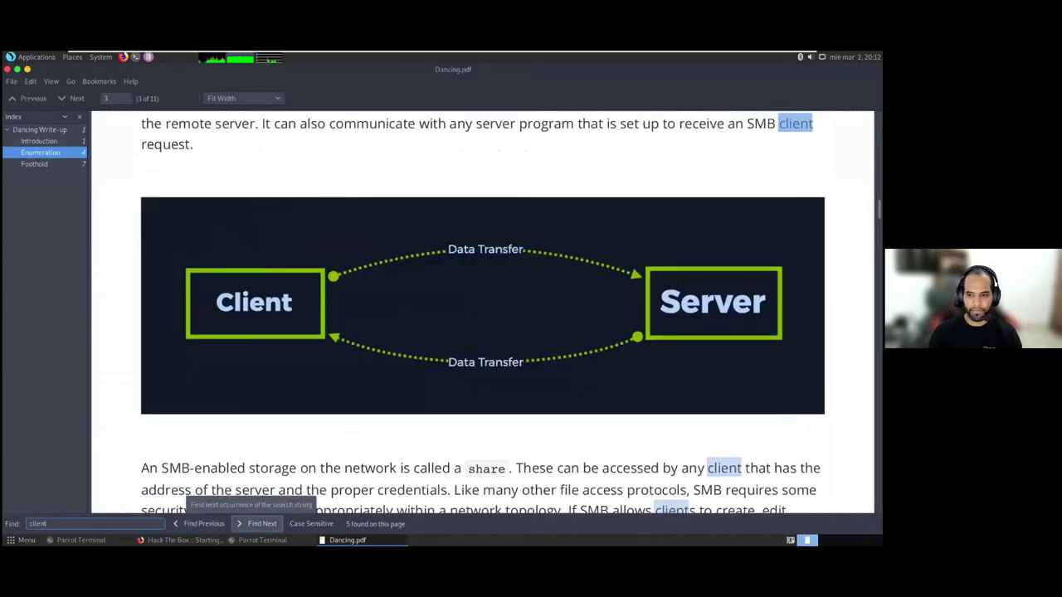
left_click(199, 523)
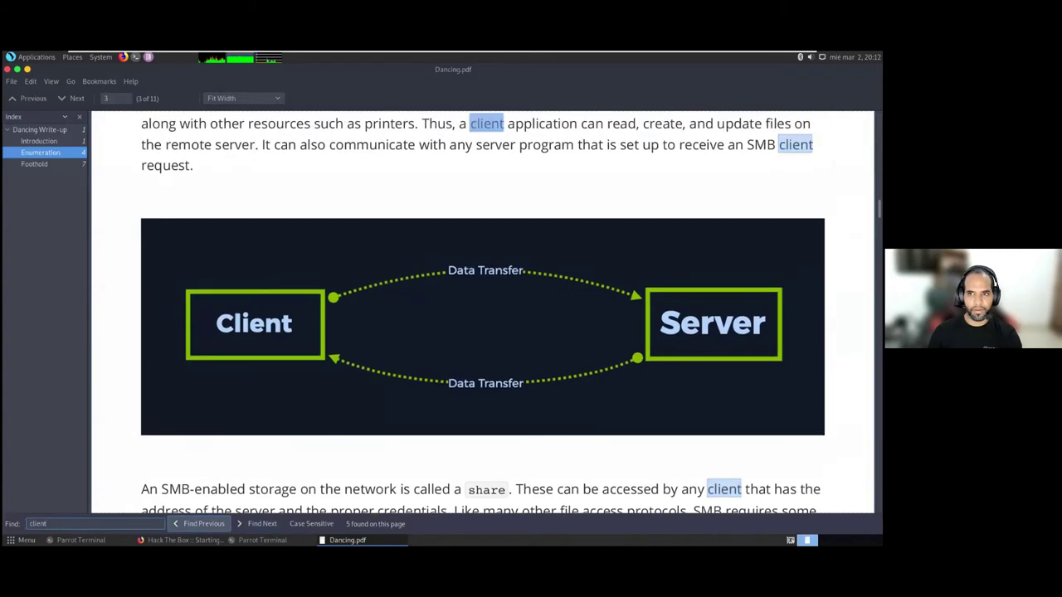
left_click(199, 523)
left_click(198, 524)
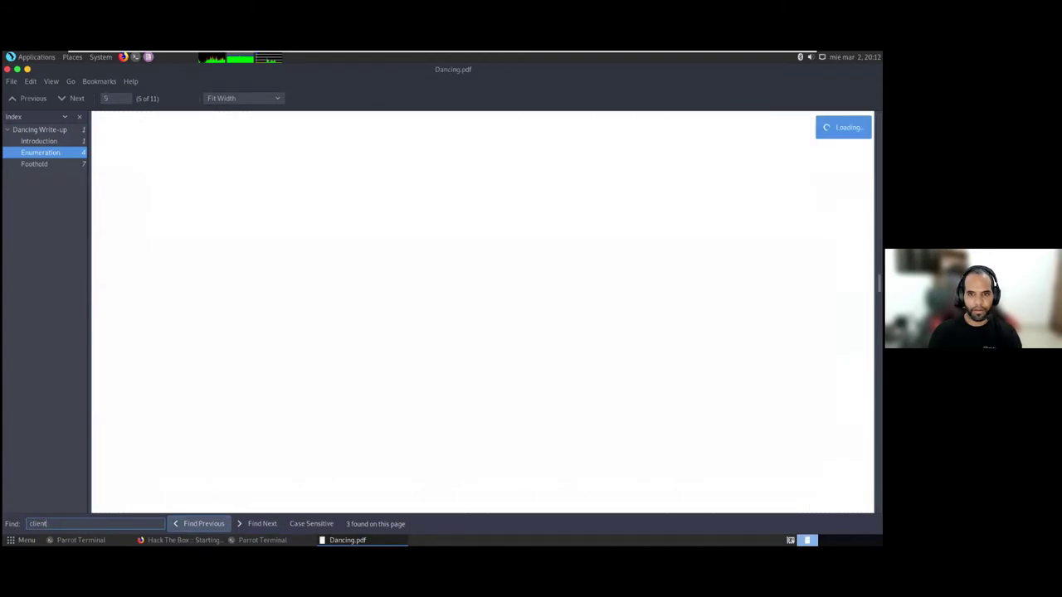
scroll(360, 237, "up", 1)
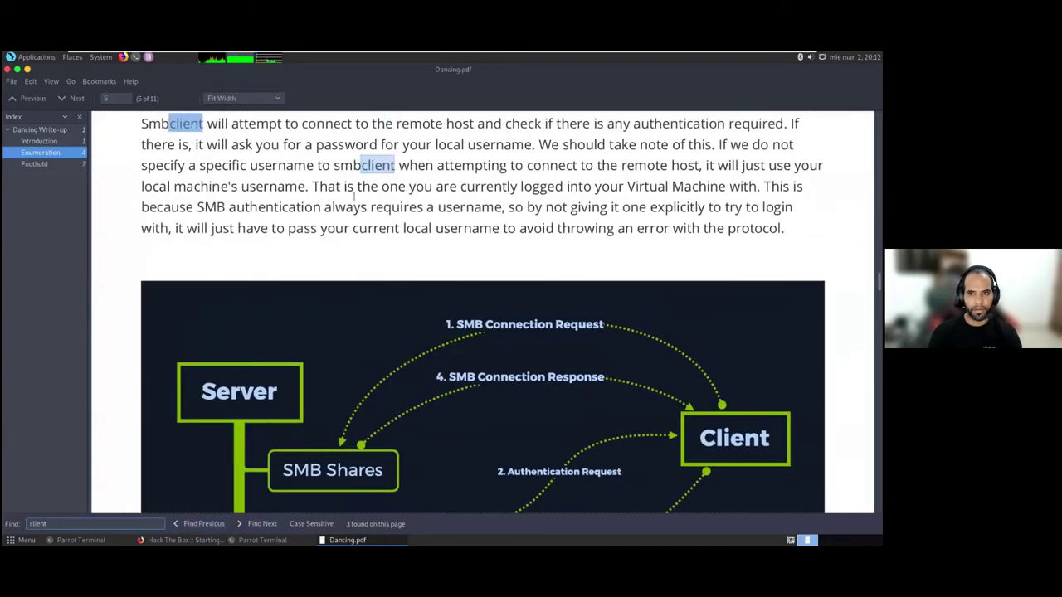
Step: Check the Task 3 answer format on the Hack The Box page and search Dancing.pdf for "_"
key("alt+Tab")
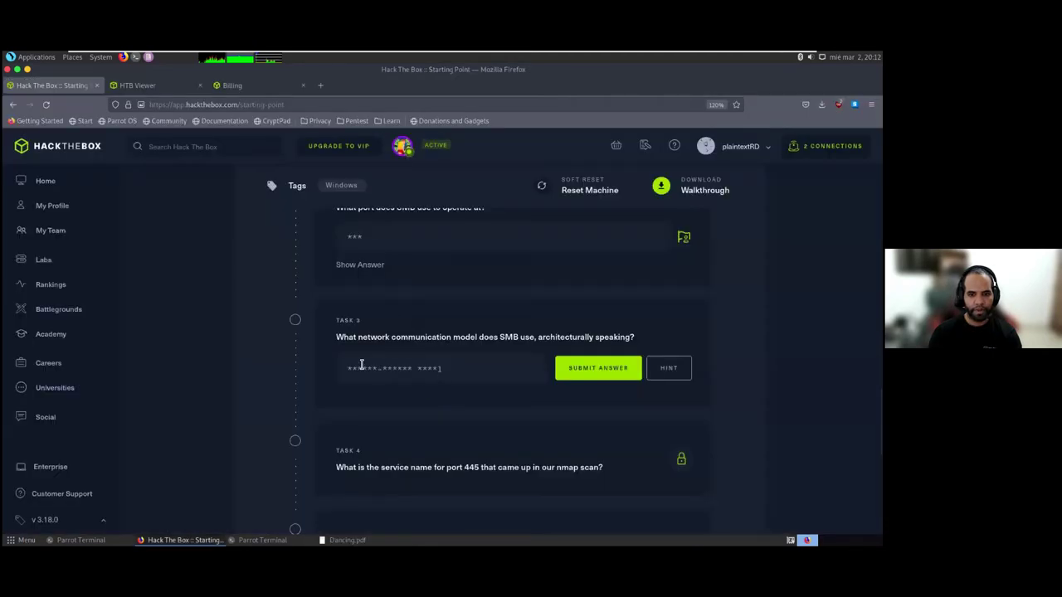
key("alt+Tab")
key("ctrl+f")
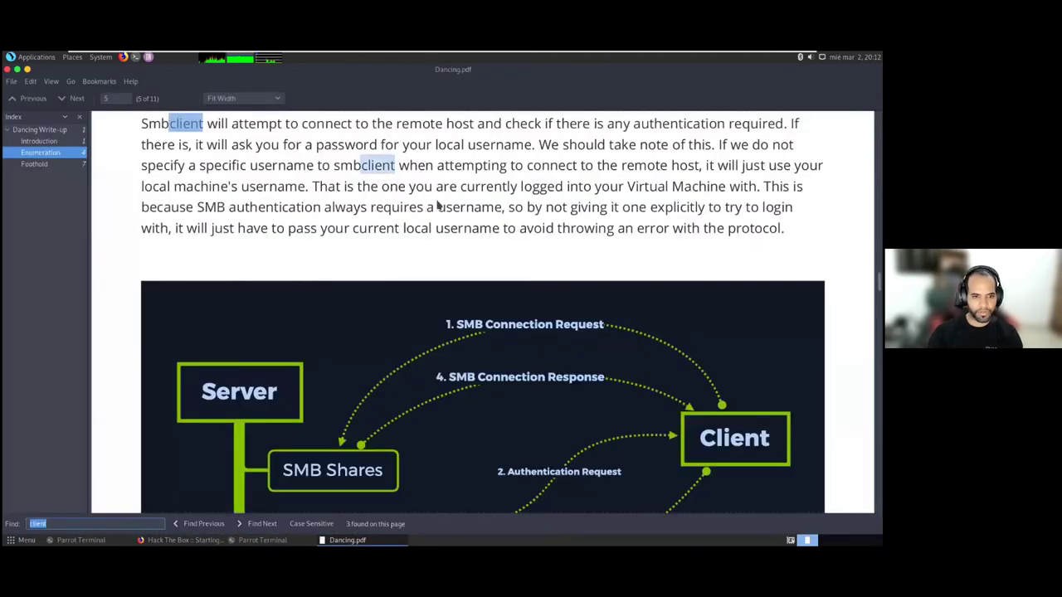
type("_")
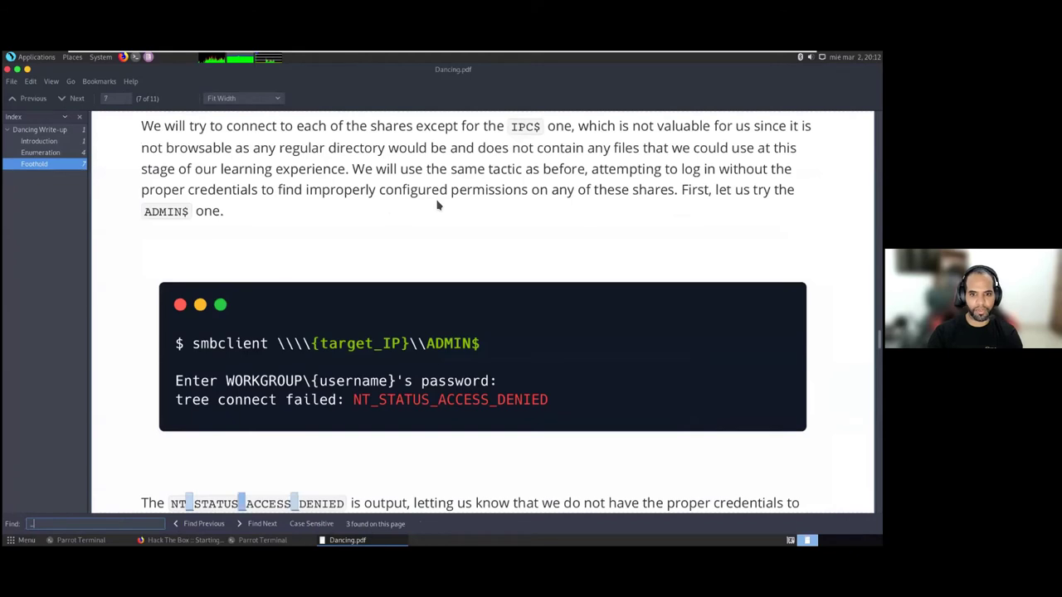